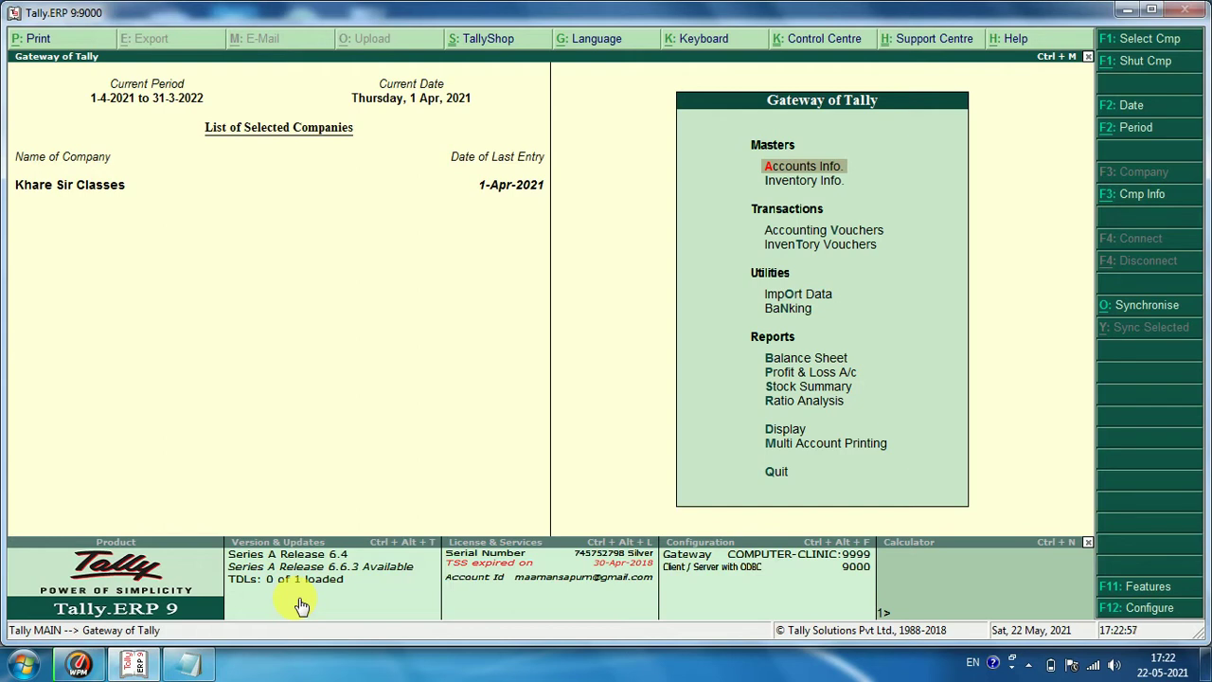
- Switch to Notepad and complete the heading so it reads "BATCH NUMBER"
{"action": "left_click", "coordinate": [194, 662]}
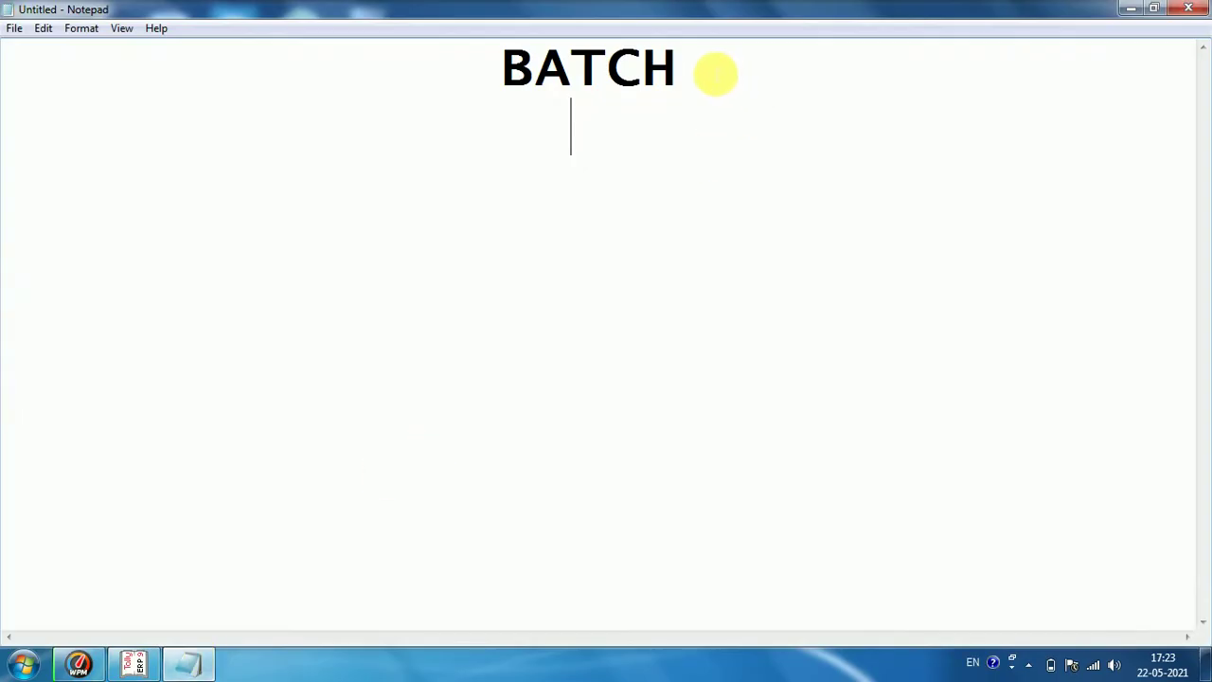
{"action": "left_click", "coordinate": [714, 72]}
{"action": "type", "text": "NU"}
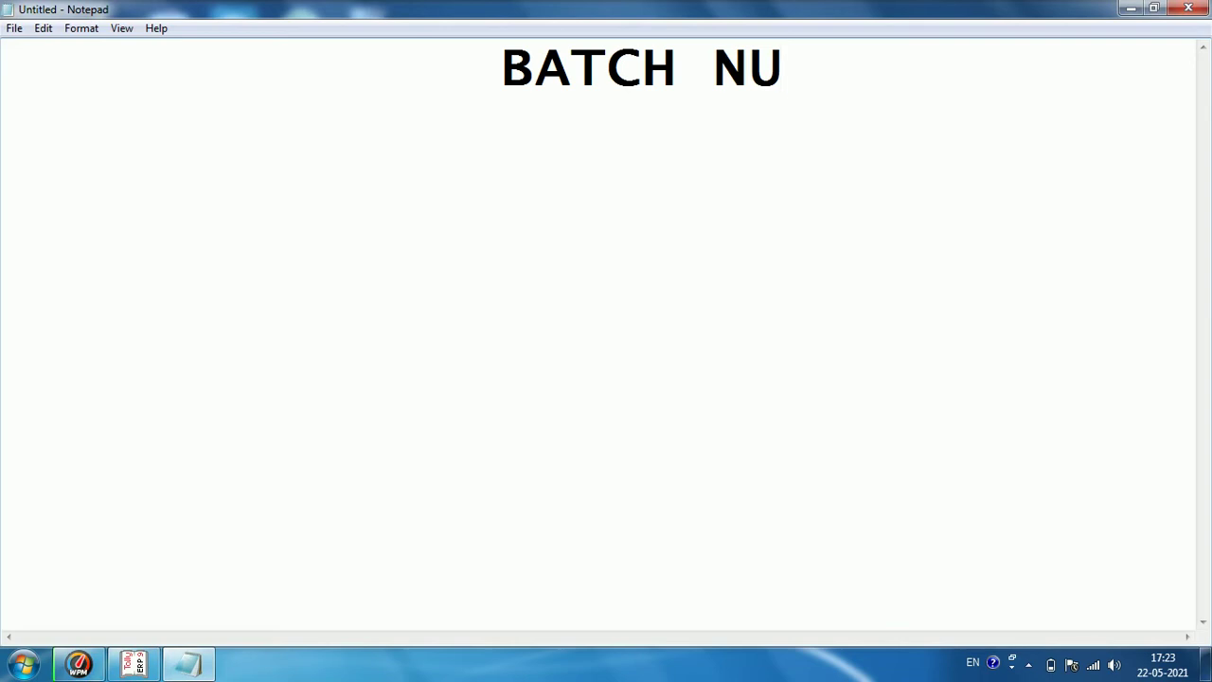
{"action": "type", "text": "MBER"}
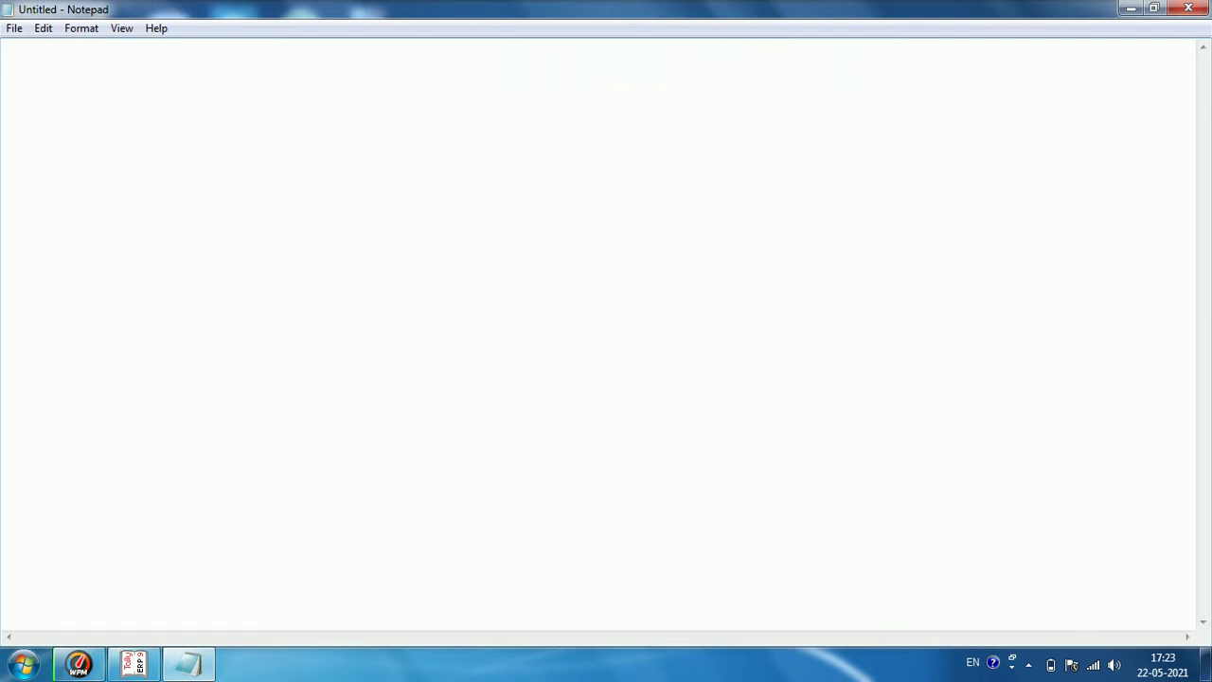
- Add an indented line reading "B. NO" beneath the BATCH NUMBER heading
{"action": "key", "text": "Return"}
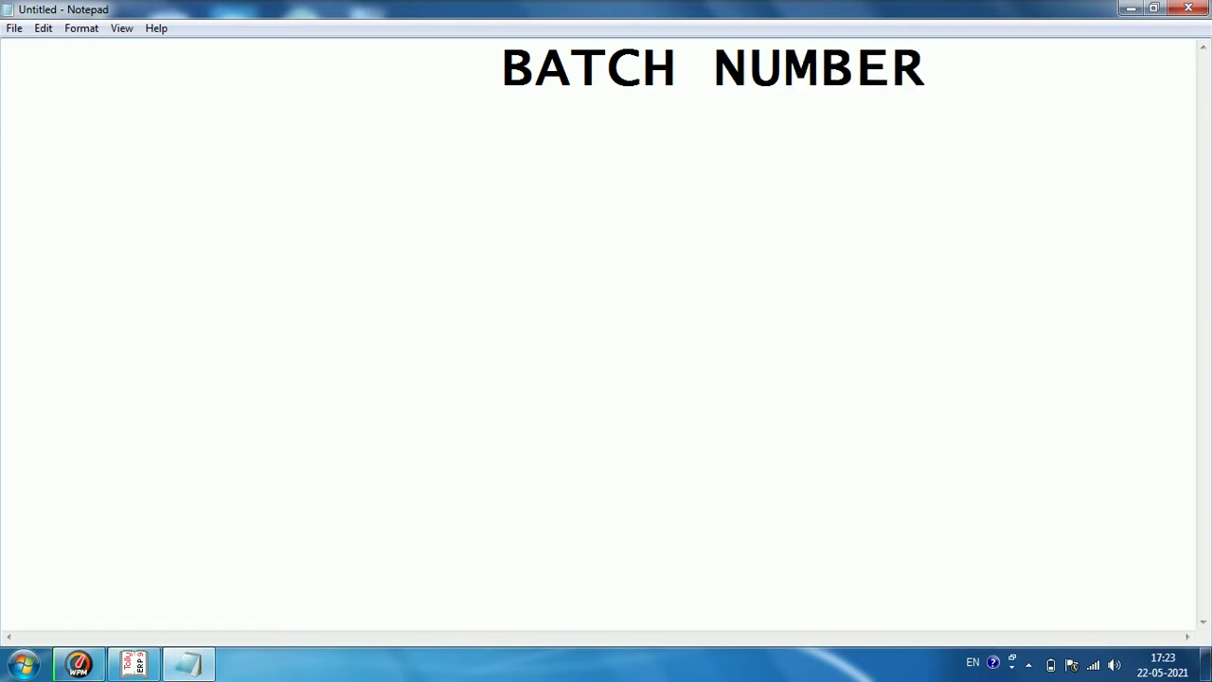
{"action": "key", "text": "Tab"}
{"action": "key", "text": "Tab"}
{"action": "type", "text": "B"}
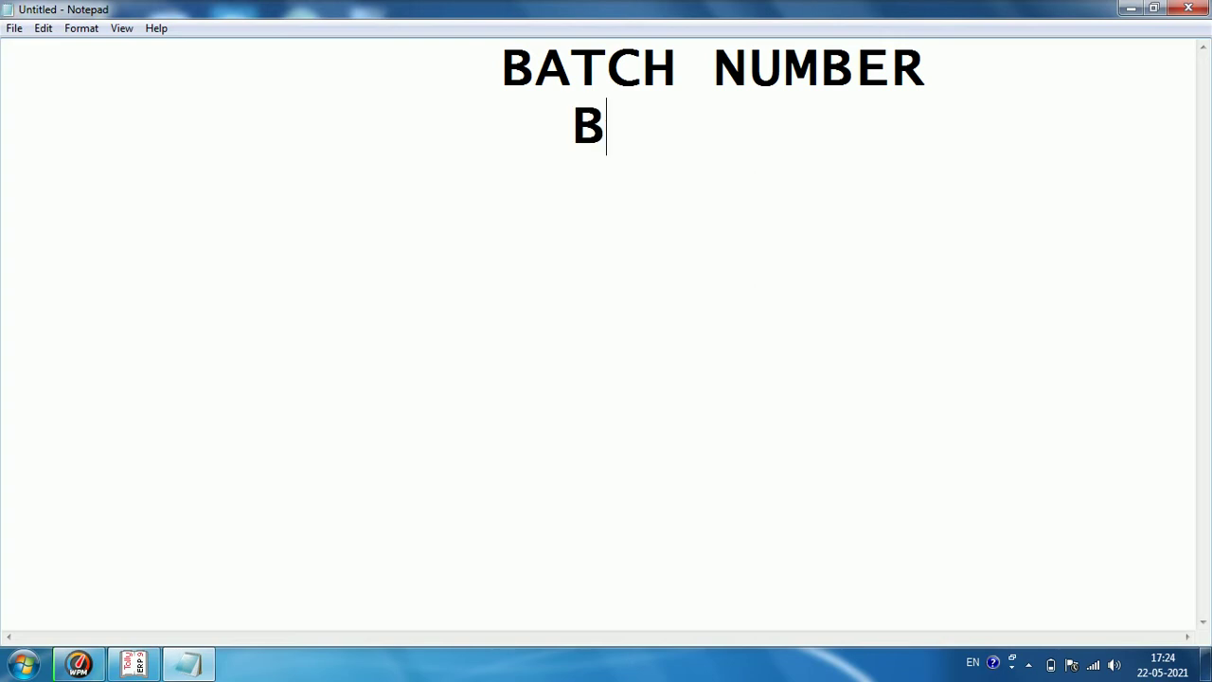
{"action": "type", "text": ". NO"}
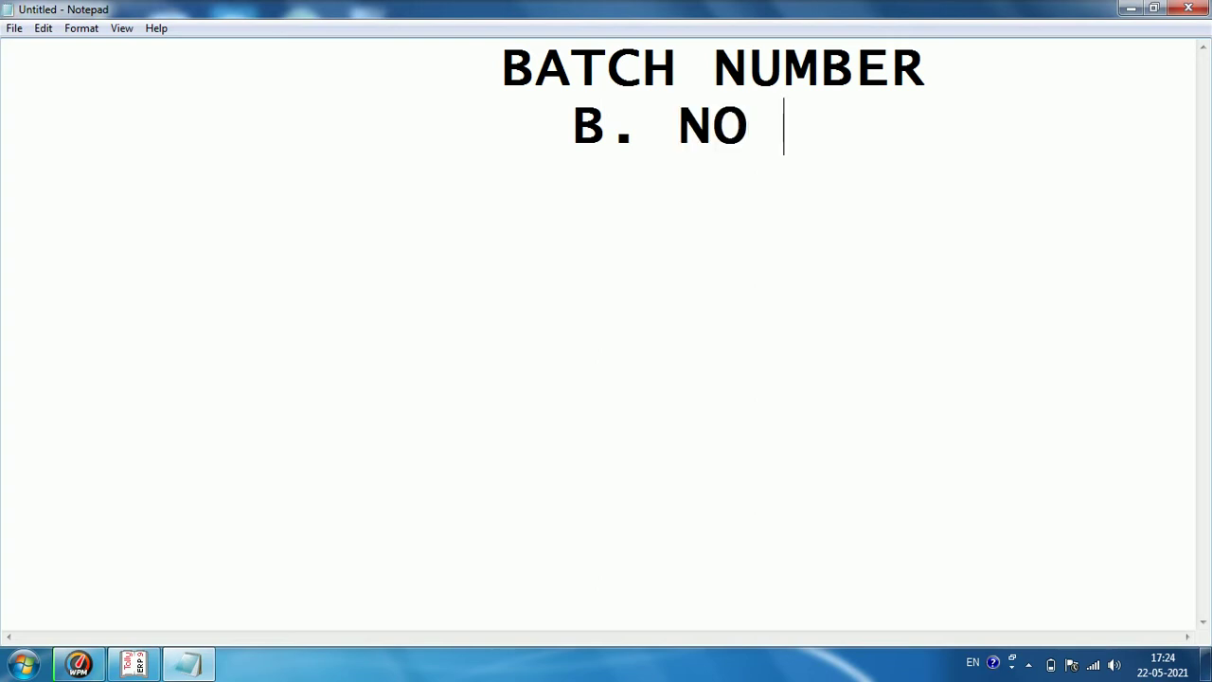
- Add a line reading "MFG DATE" below "B. NO", aligned with it
{"action": "key", "text": "Return"}
{"action": "key", "text": "Tab"}
{"action": "key", "text": "Tab"}
{"action": "key", "text": "Tab"}
{"action": "key", "text": "BackSpace"}
{"action": "type", "text": "M"}
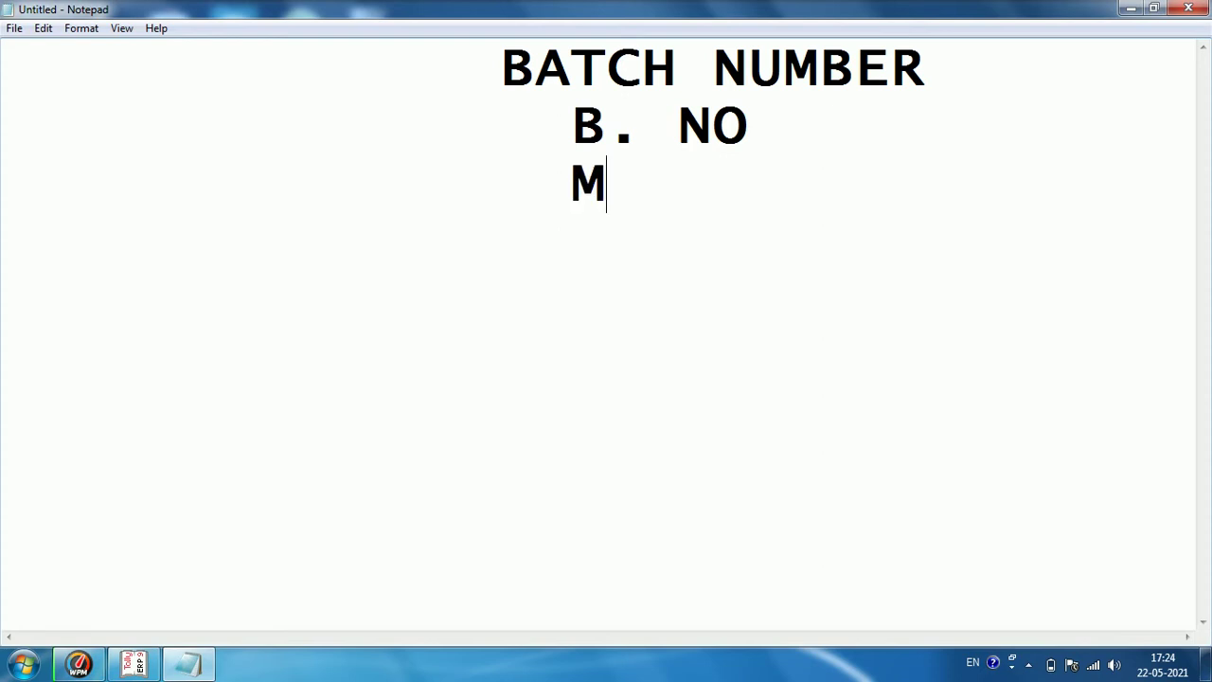
{"action": "type", "text": "FG "}
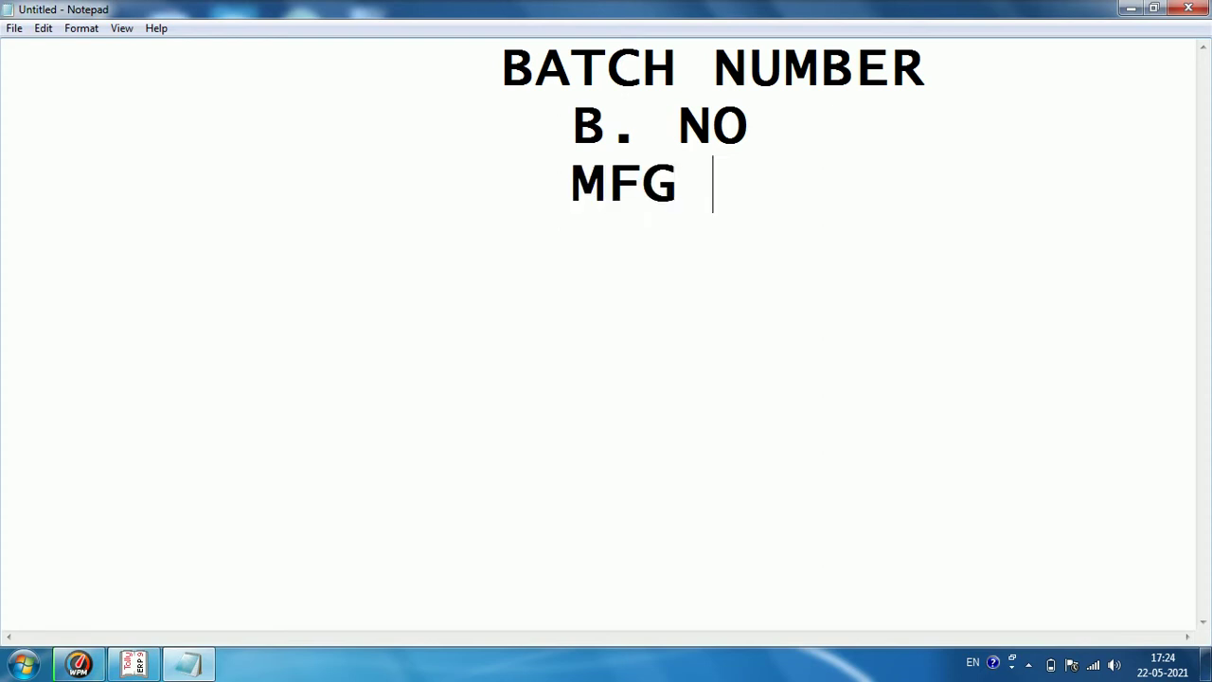
{"action": "type", "text": "DATE"}
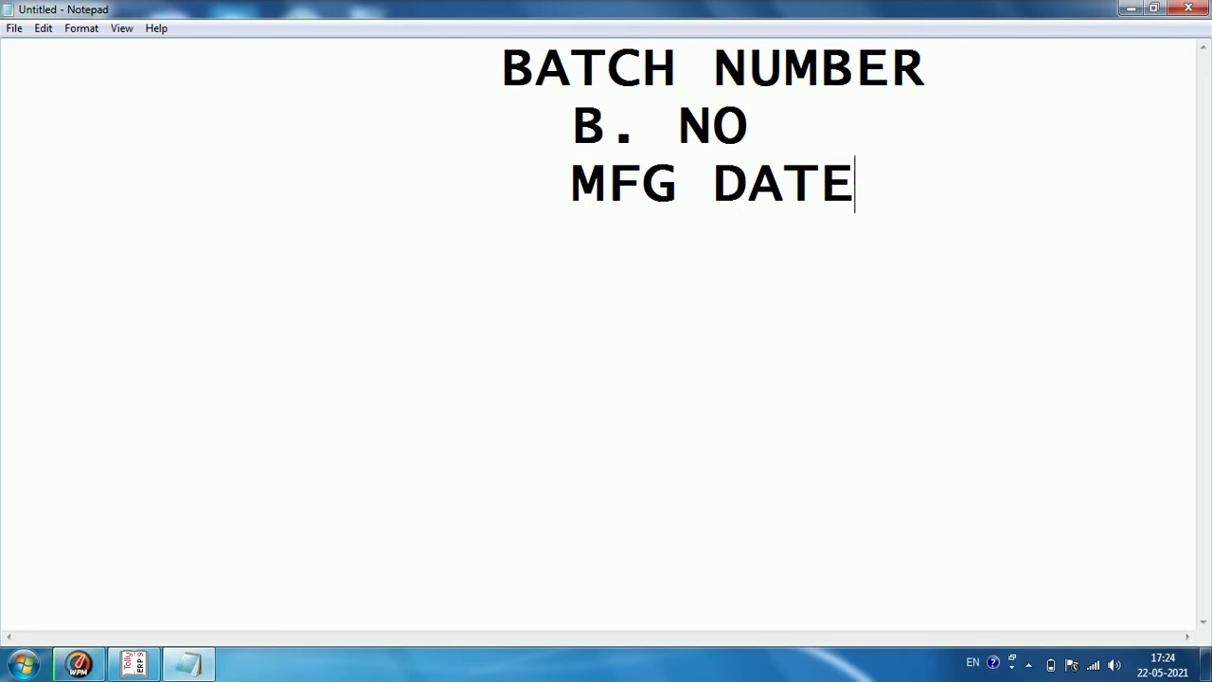
- Add a line reading "EXPIRE DATE" below "MFG DATE" with the same indentation
{"action": "key", "text": "Return"}
{"action": "key", "text": "Tab"}
{"action": "key", "text": "Tab"}
{"action": "key", "text": "BackSpace"}
{"action": "type", "text": "EXP"}
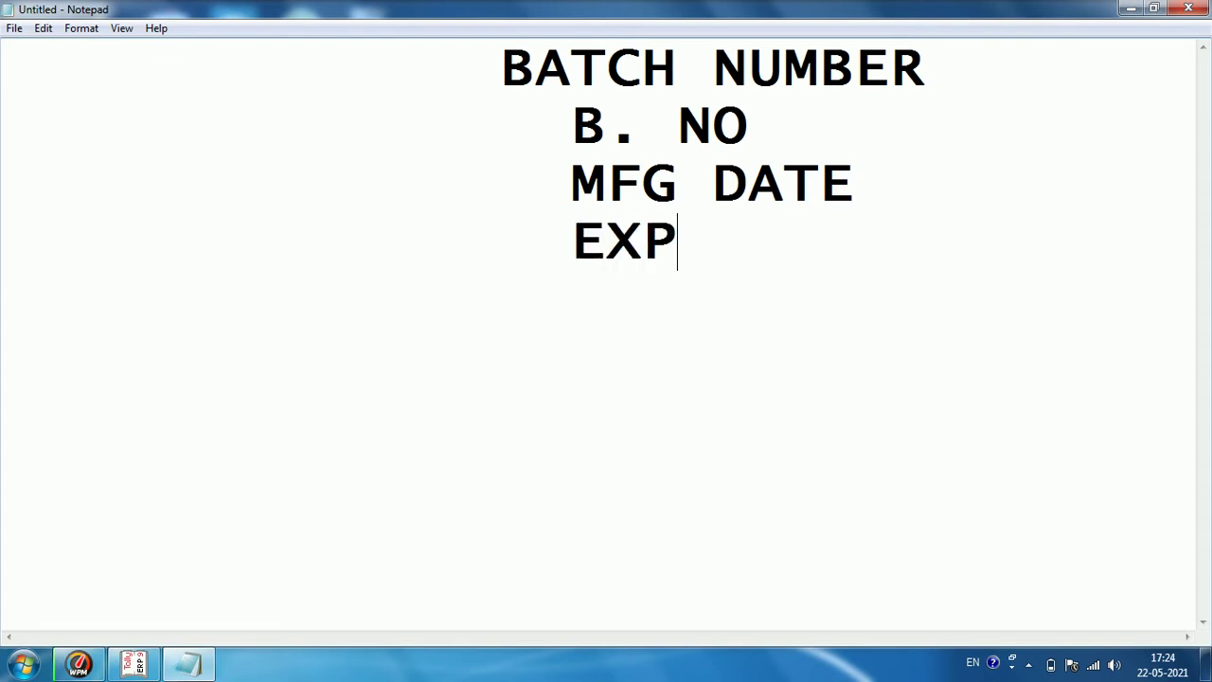
{"action": "type", "text": "IRE "}
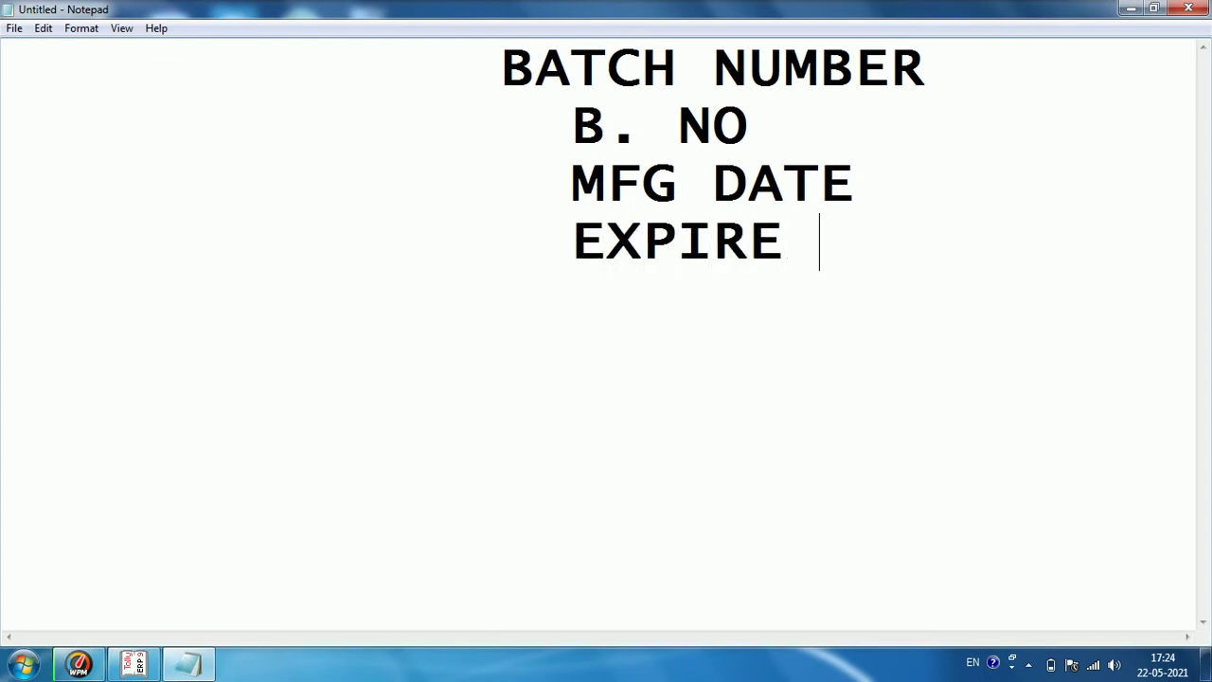
{"action": "type", "text": "DATE"}
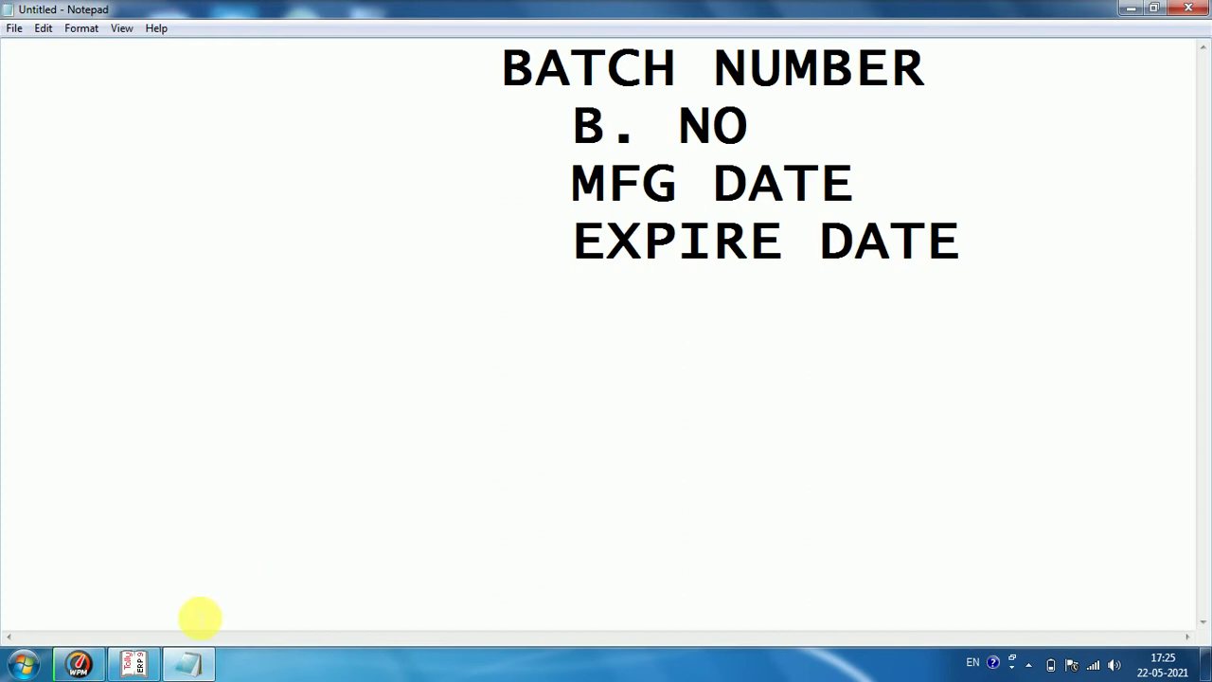
- Switch to Tally.ERP 9 and set Maintain batch-wise details to Yes in the company's Inventory Features
{"action": "left_click", "coordinate": [140, 665]}
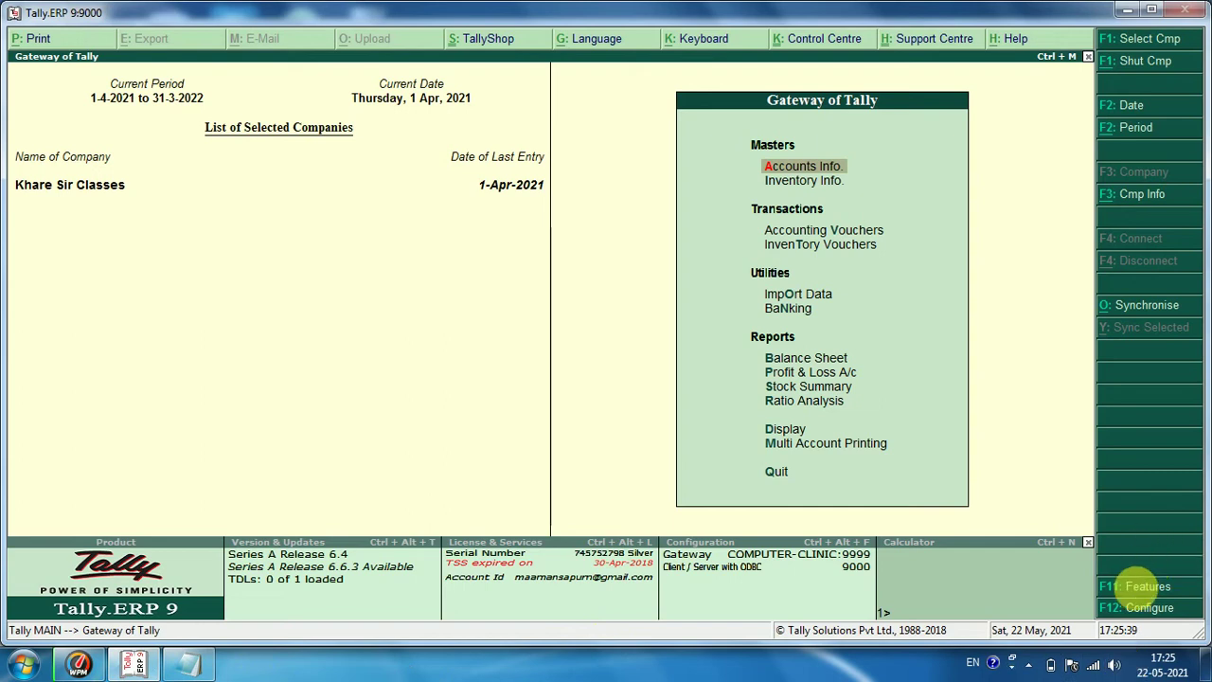
{"action": "left_click", "coordinate": [1137, 589]}
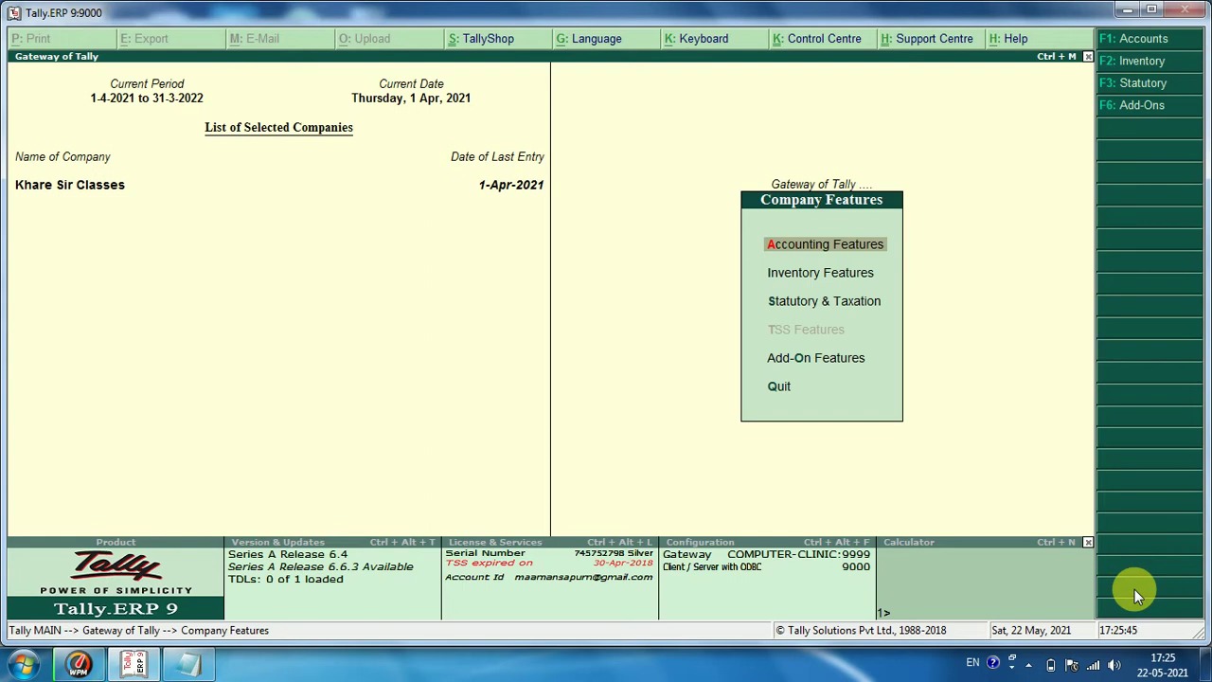
{"action": "key", "text": "Down"}
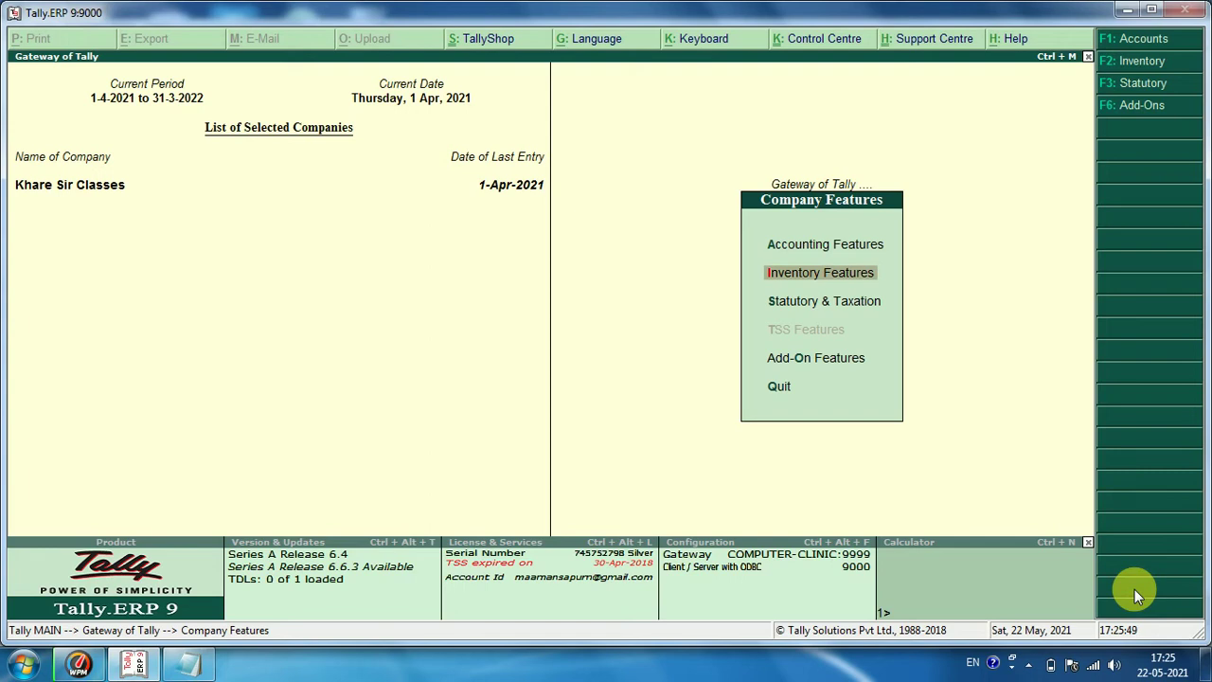
{"action": "key", "text": "Return"}
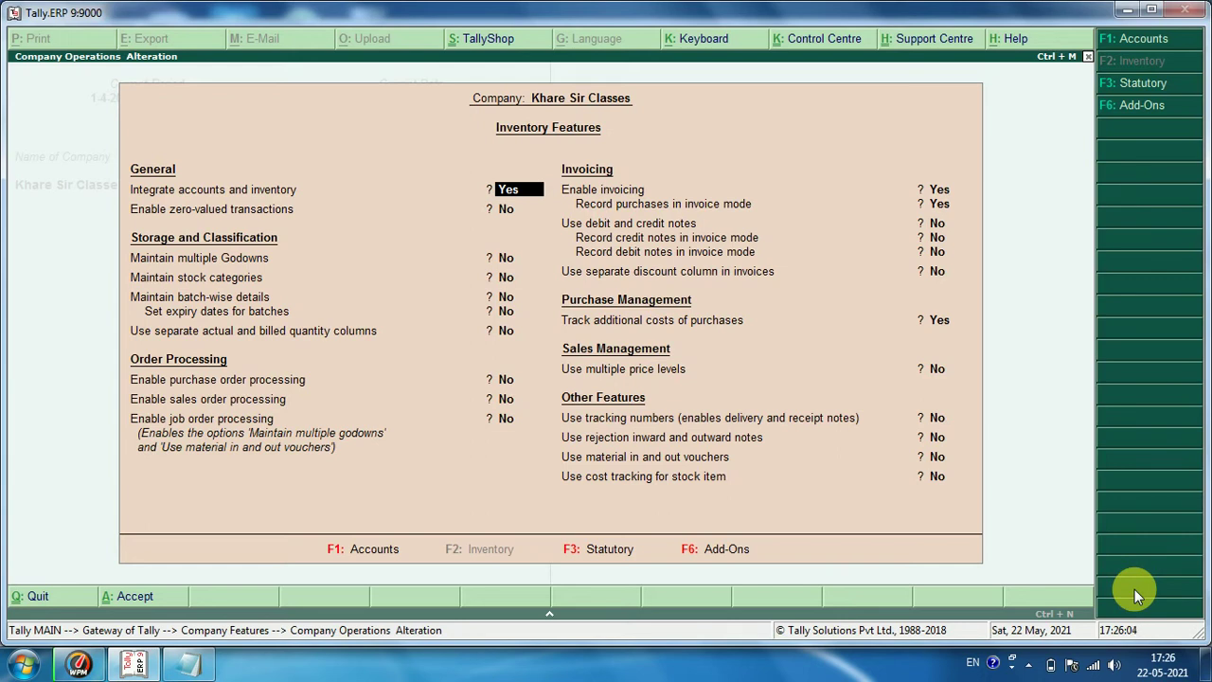
{"action": "key", "text": "Return"}
{"action": "key", "text": "Return"}
{"action": "key", "text": "Return"}
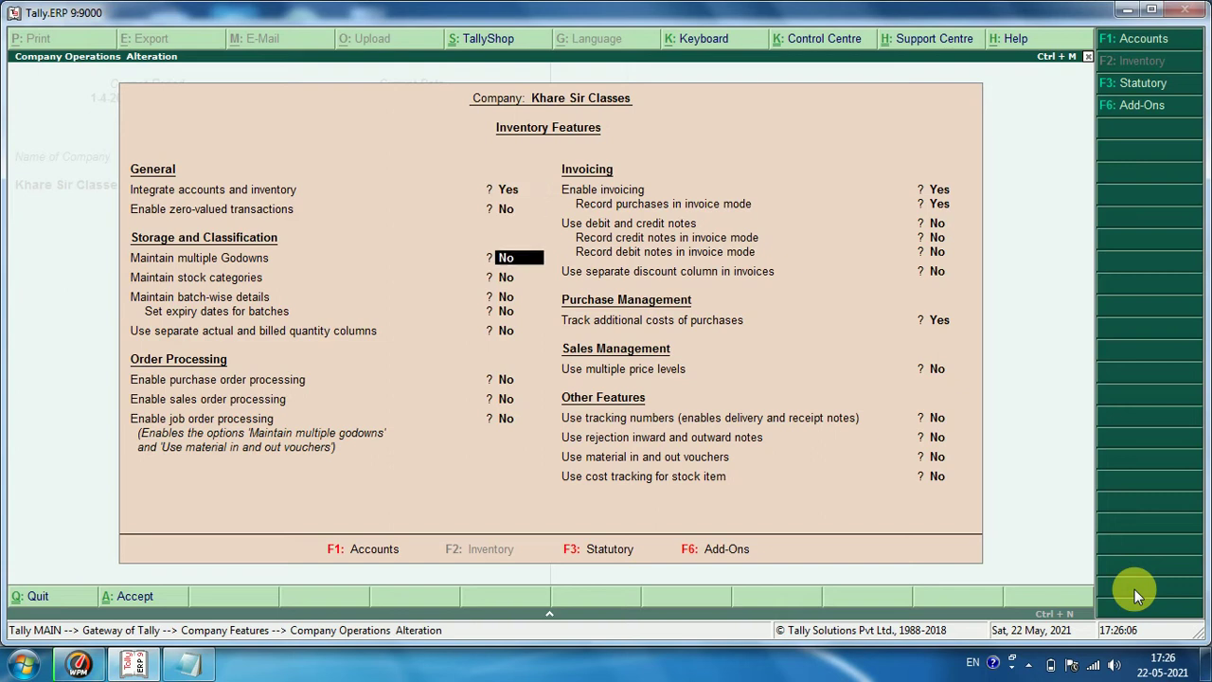
{"action": "key", "text": "Return"}
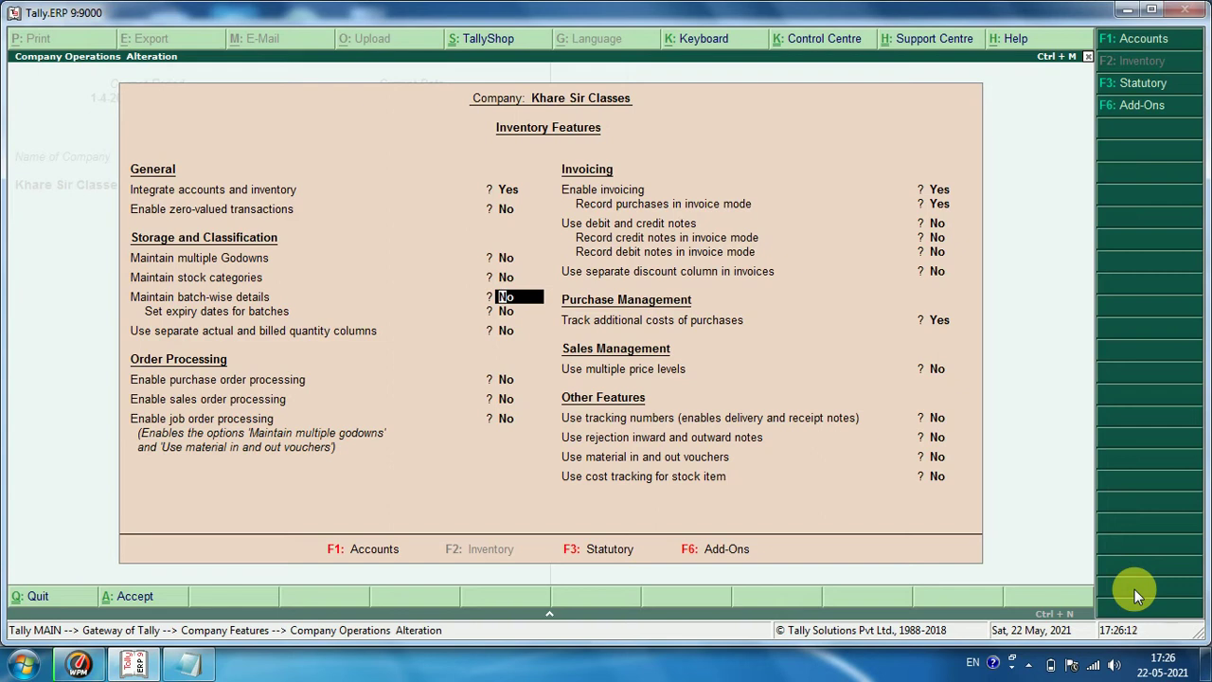
{"action": "type", "text": "Y"}
{"action": "key", "text": "Return"}
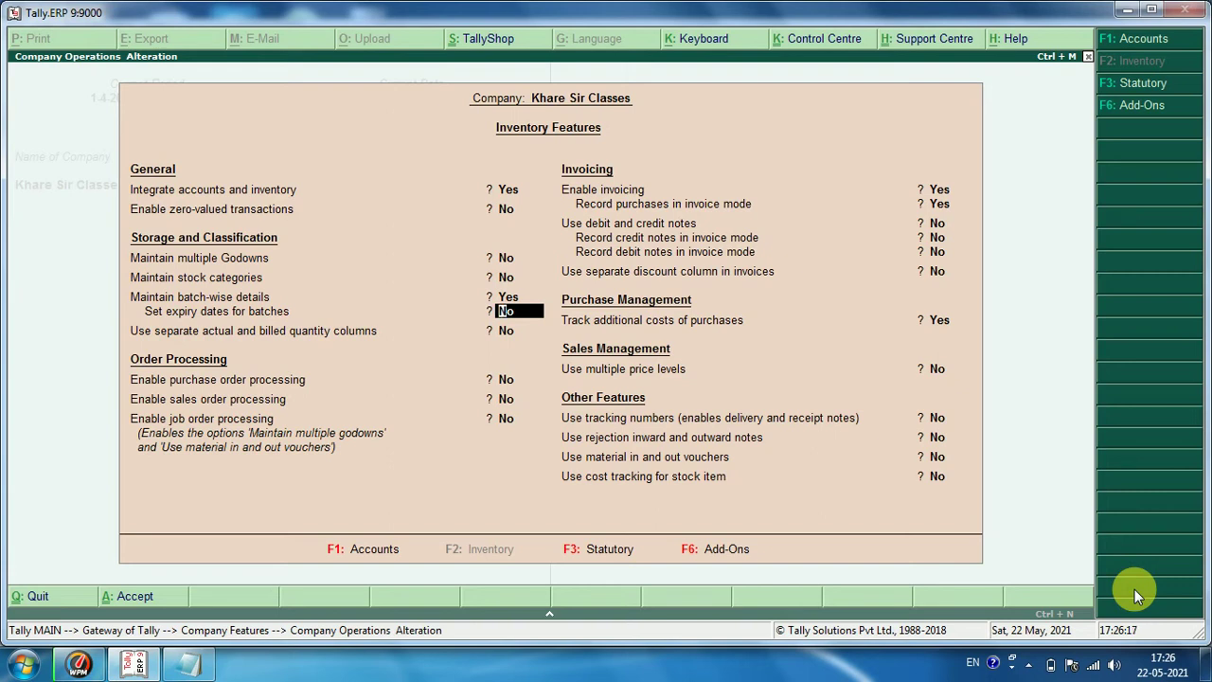
- Set expiry dates for batches to Yes, accept the Inventory Features with the remaining options as they are, and return to the Gateway of Tally
{"action": "type", "text": "Y"}
{"action": "key", "text": "Return"}
{"action": "key", "text": "Return"}
{"action": "key", "text": "Return"}
{"action": "key", "text": "Return"}
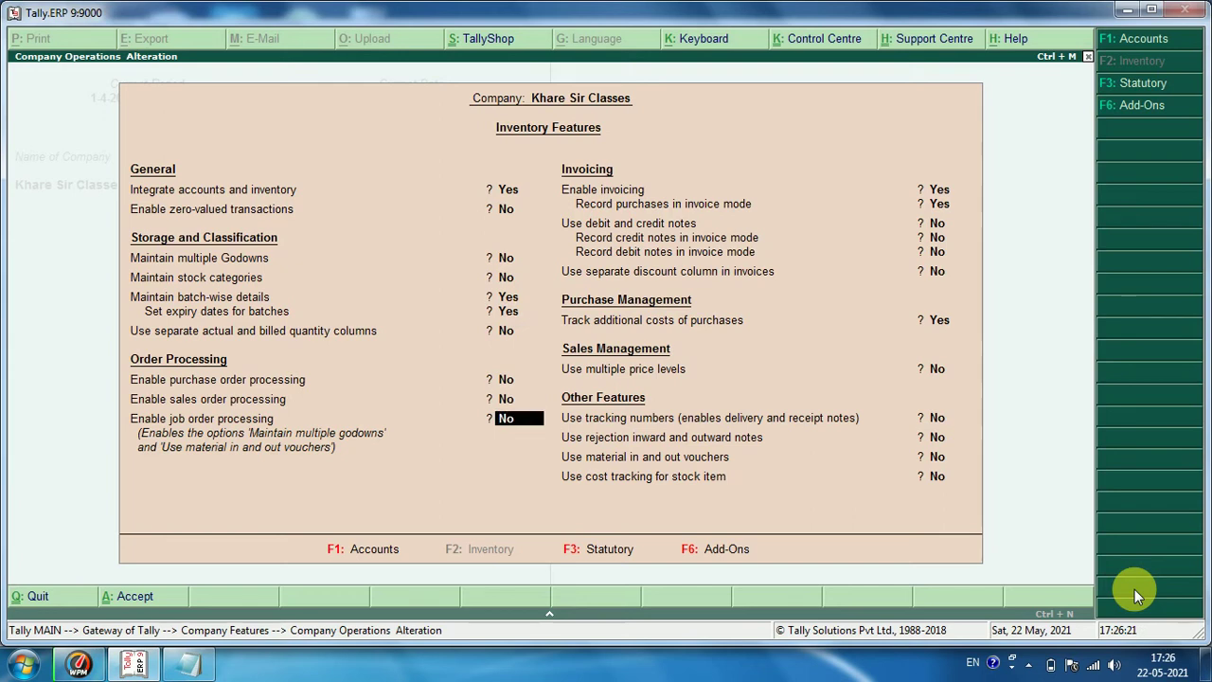
{"action": "key", "text": "Return"}
{"action": "key", "text": "Return"}
{"action": "key", "text": "Return"}
{"action": "key", "text": "Return"}
{"action": "key", "text": "Return"}
{"action": "key", "text": "Return"}
{"action": "key", "text": "Return"}
{"action": "key", "text": "Return"}
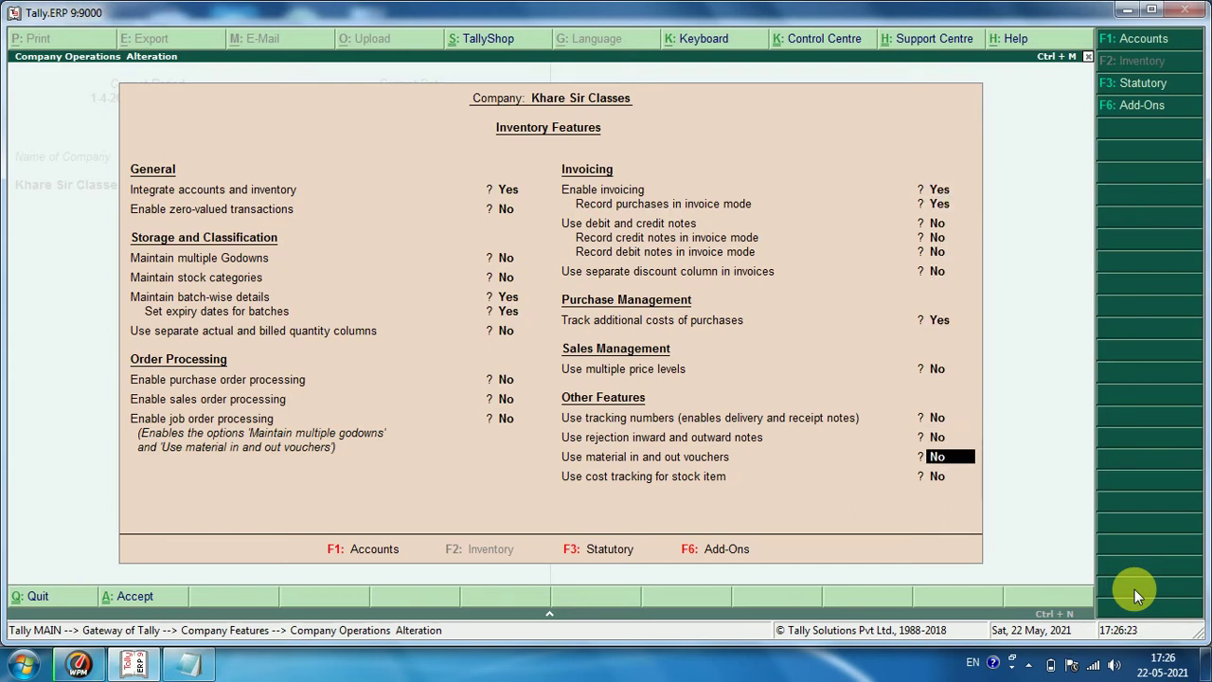
{"action": "key", "text": "Return"}
{"action": "key", "text": "Return"}
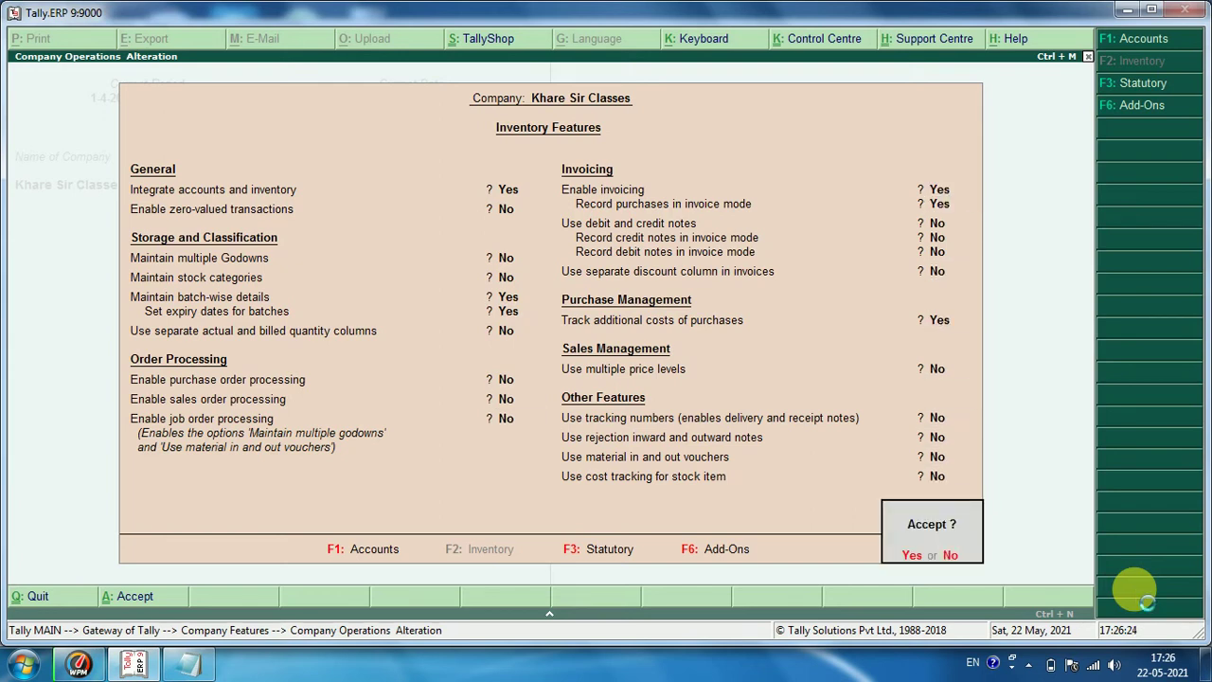
{"action": "key", "text": "Return"}
{"action": "key", "text": "Escape"}
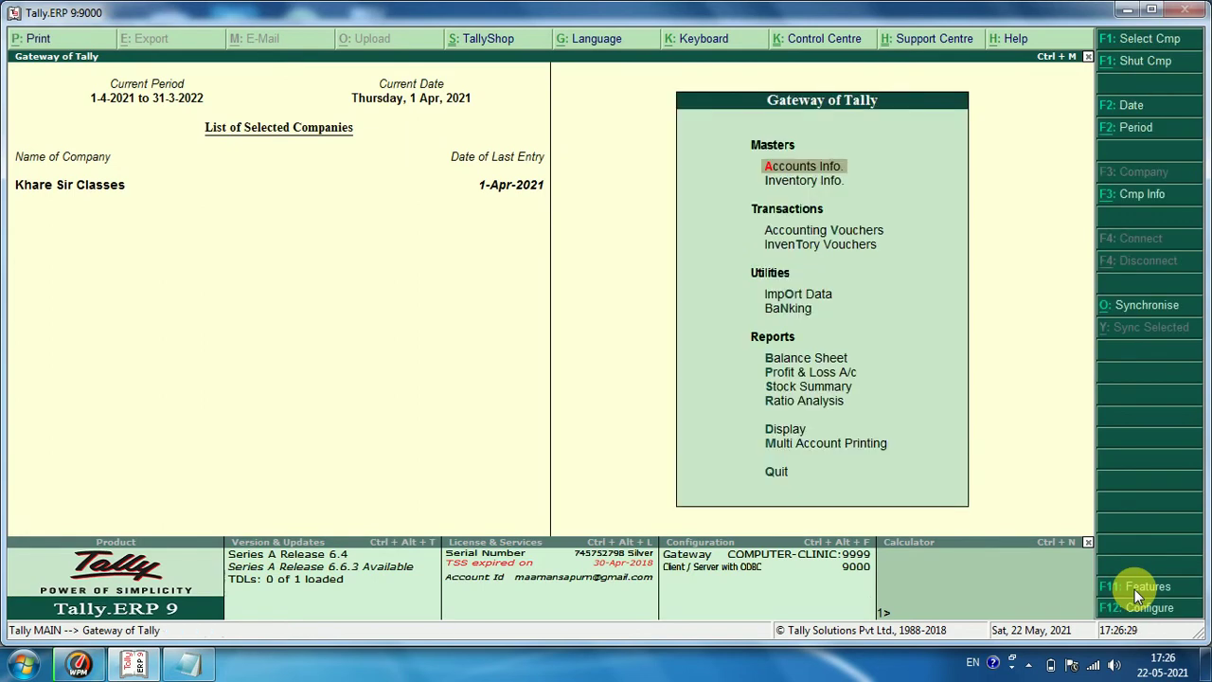
- Start a new single stock item named POLYOBIN SYRUP and place it under the Primary group
{"action": "key", "text": "Down"}
{"action": "key", "text": "Return"}
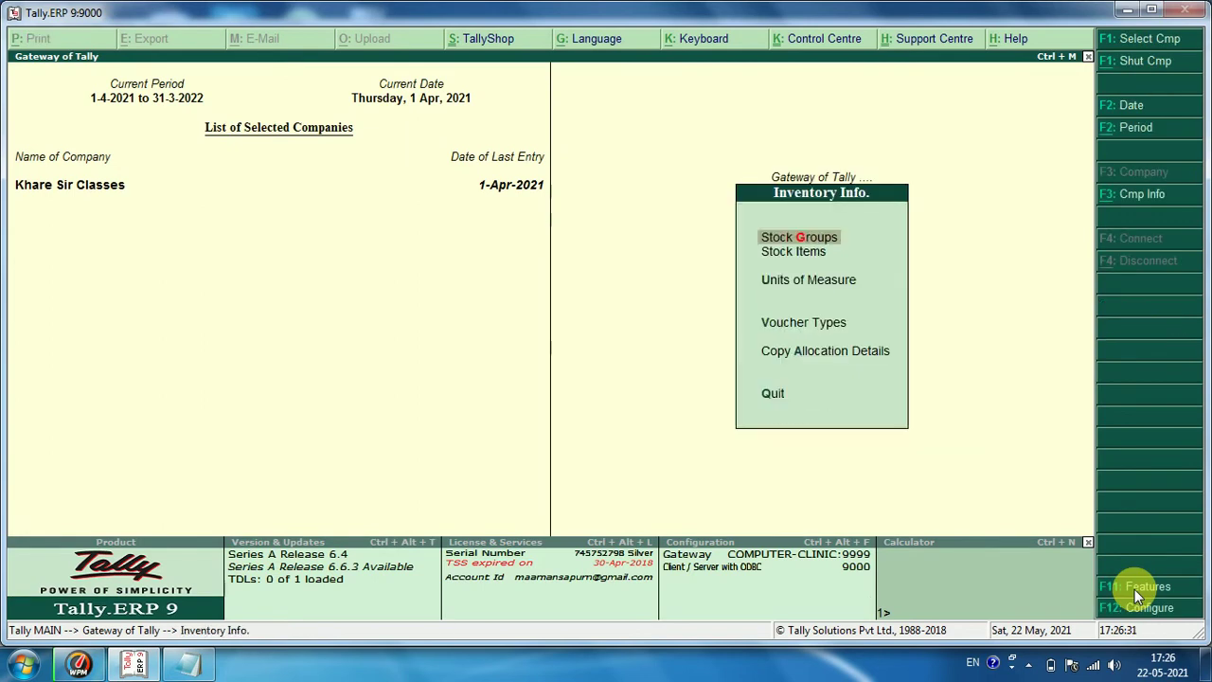
{"action": "key", "text": "Down"}
{"action": "key", "text": "Return"}
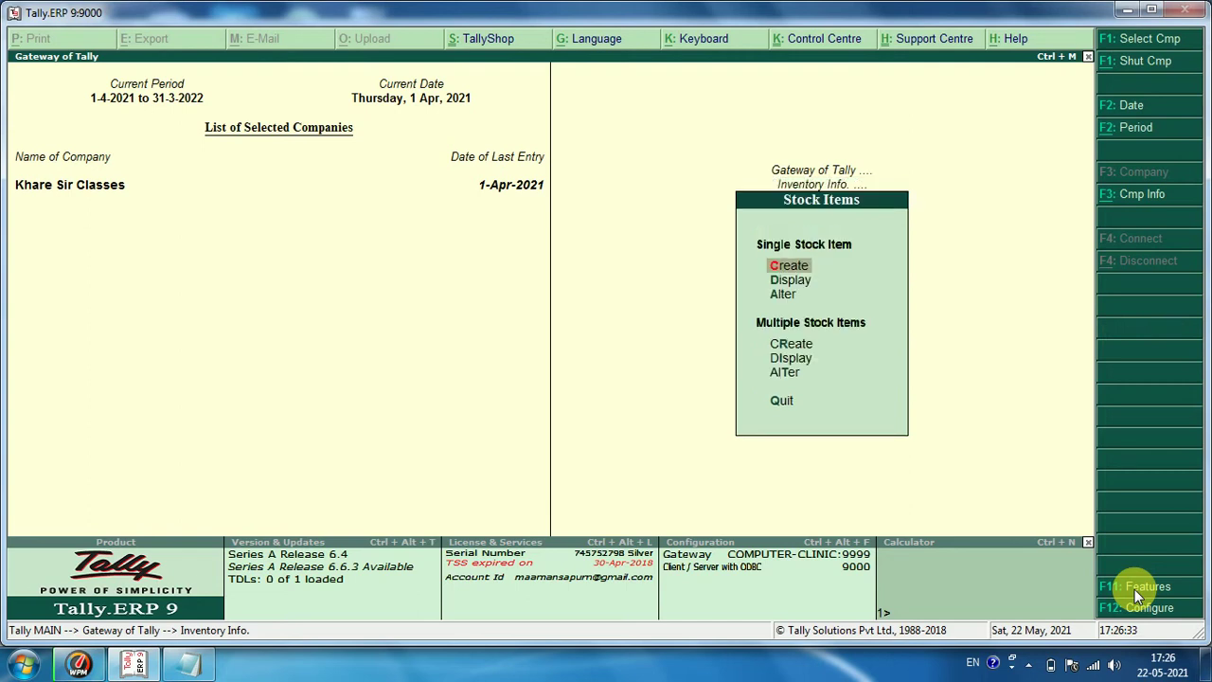
{"action": "key", "text": "Return"}
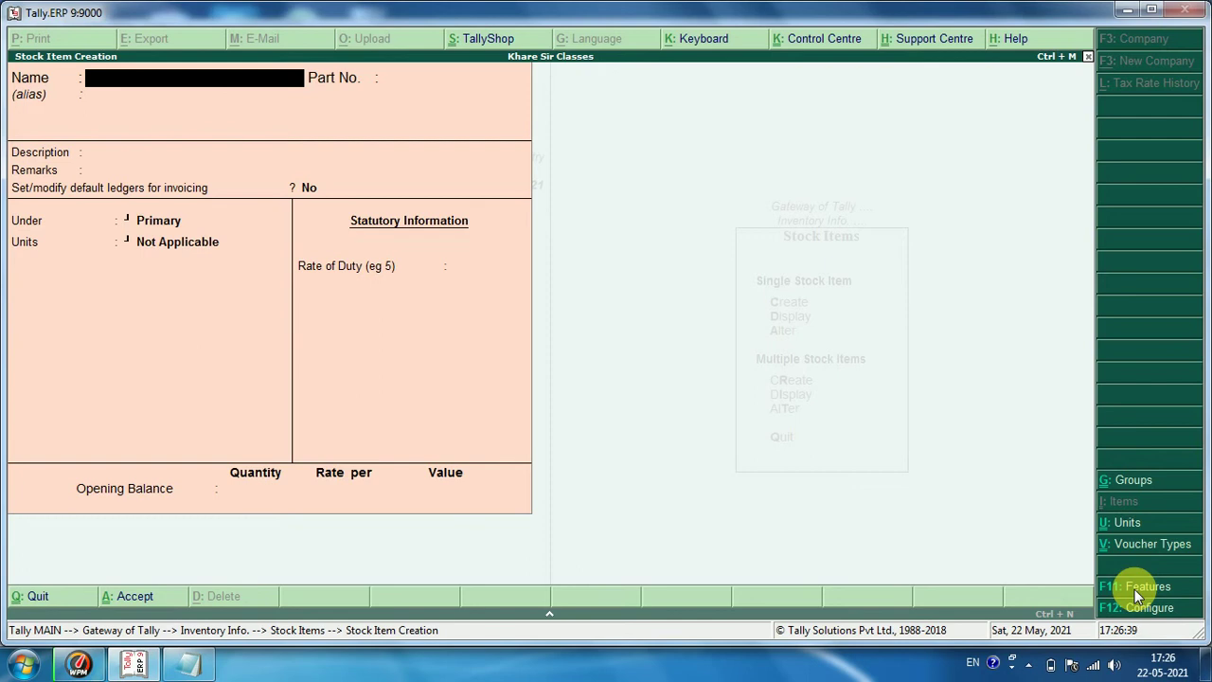
{"action": "type", "text": "POLYOBIN SYRUP"}
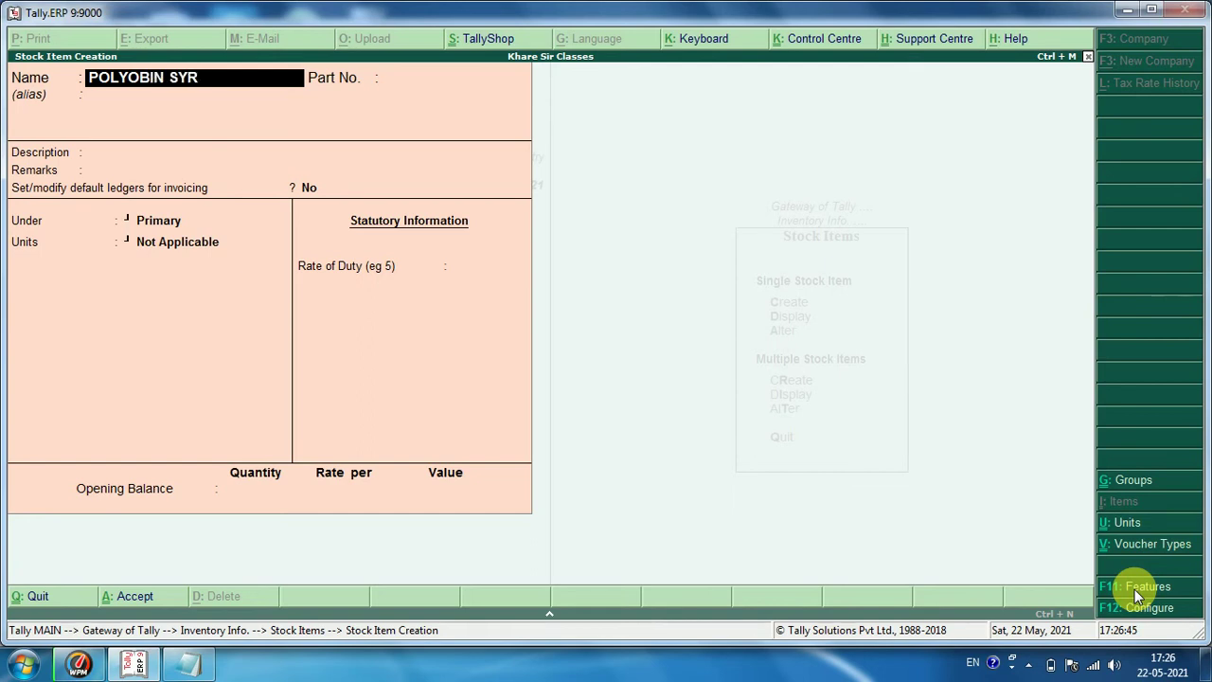
{"action": "key", "text": "Return"}
{"action": "key", "text": "Return"}
{"action": "key", "text": "Return"}
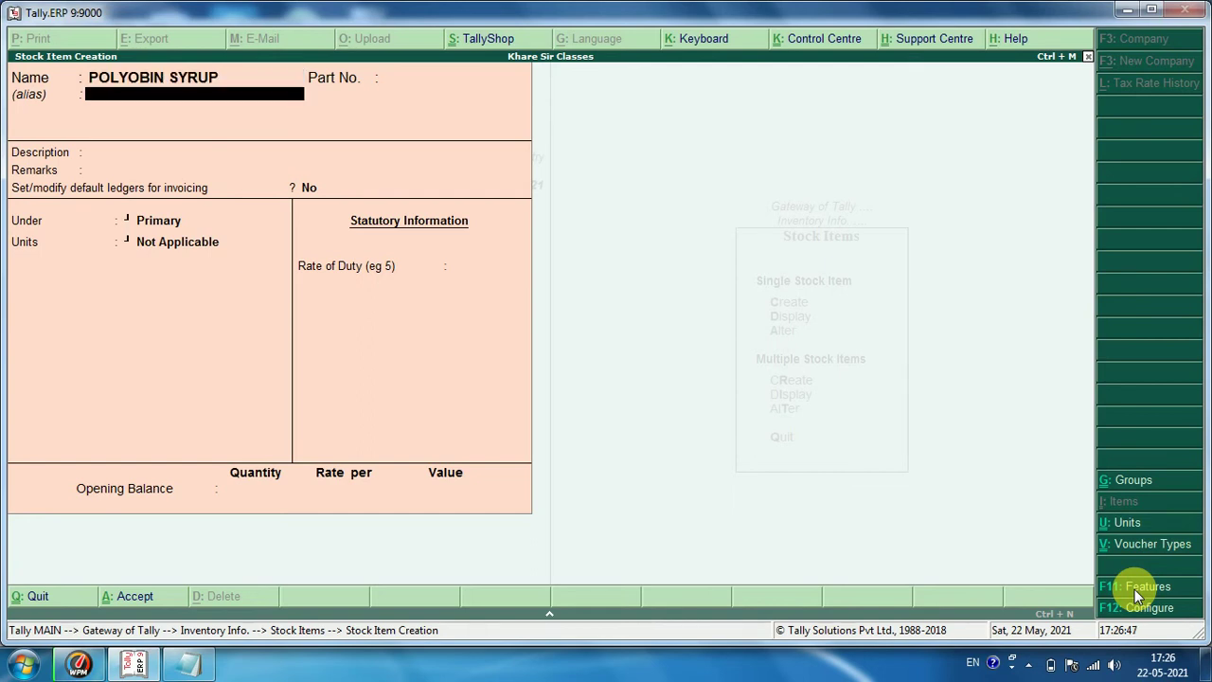
{"action": "key", "text": "Return"}
{"action": "key", "text": "Return"}
{"action": "key", "text": "Return"}
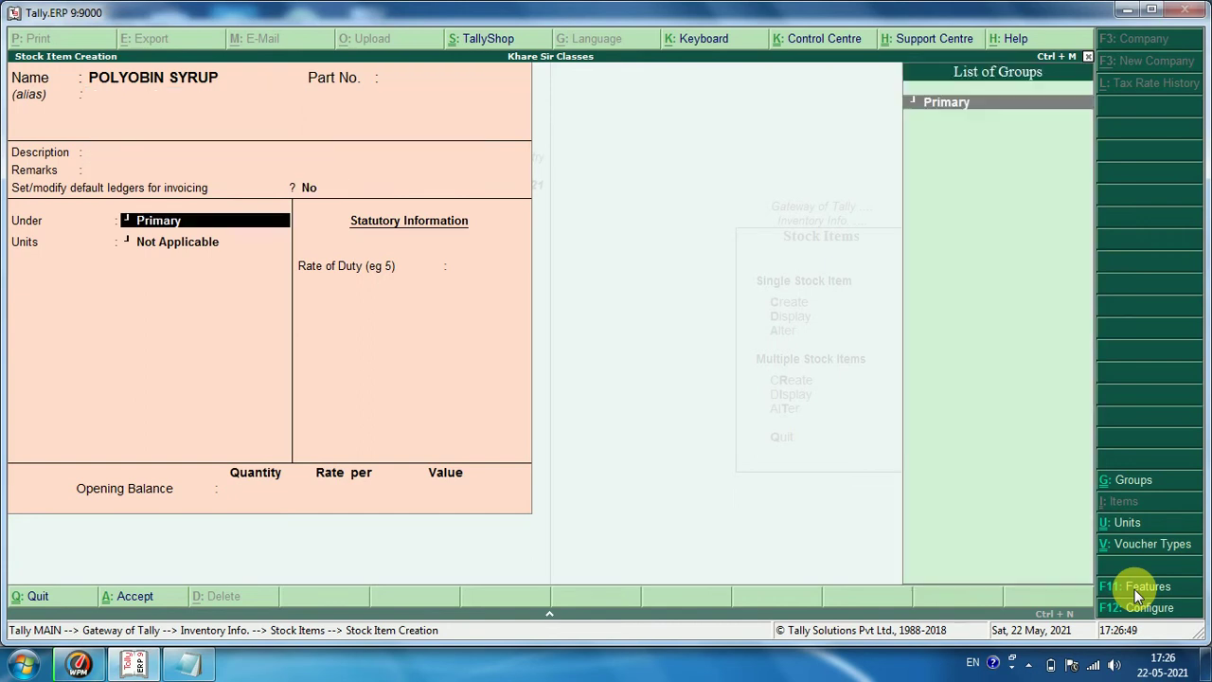
{"action": "key", "text": "Return"}
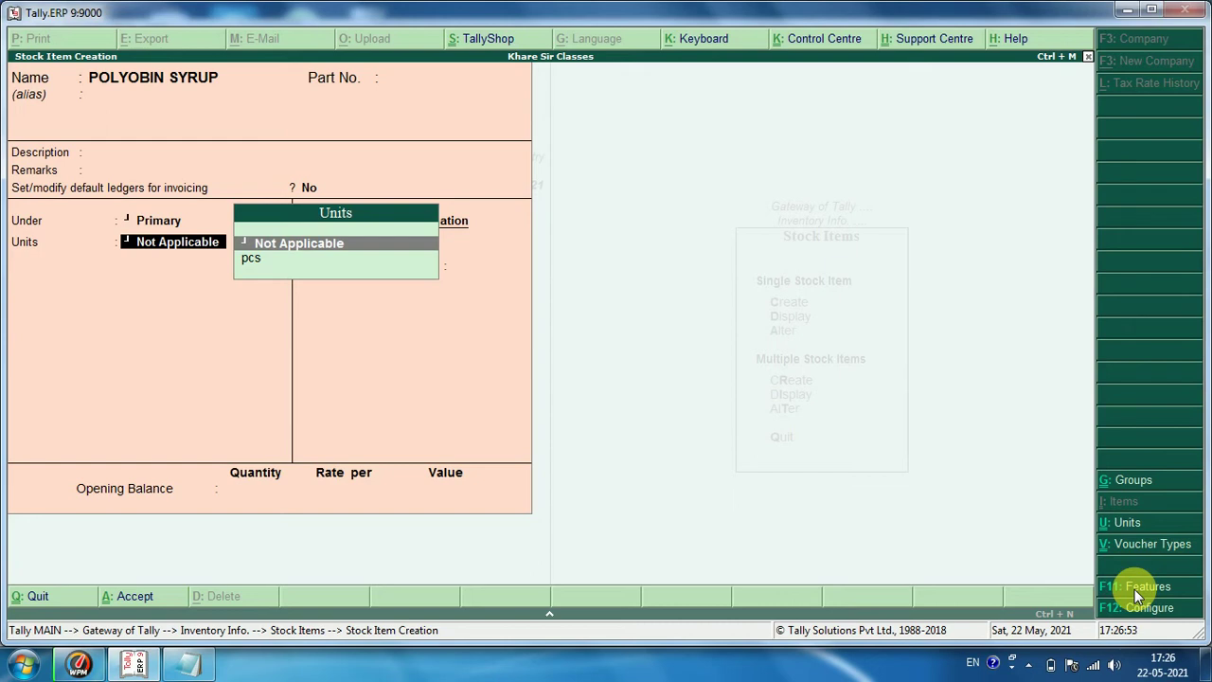
- Create the simple unit BTL with formal name BOTTLES and 0 decimal places for the stock item, keeping alternate units Not Applicable
{"action": "key", "text": "alt+c"}
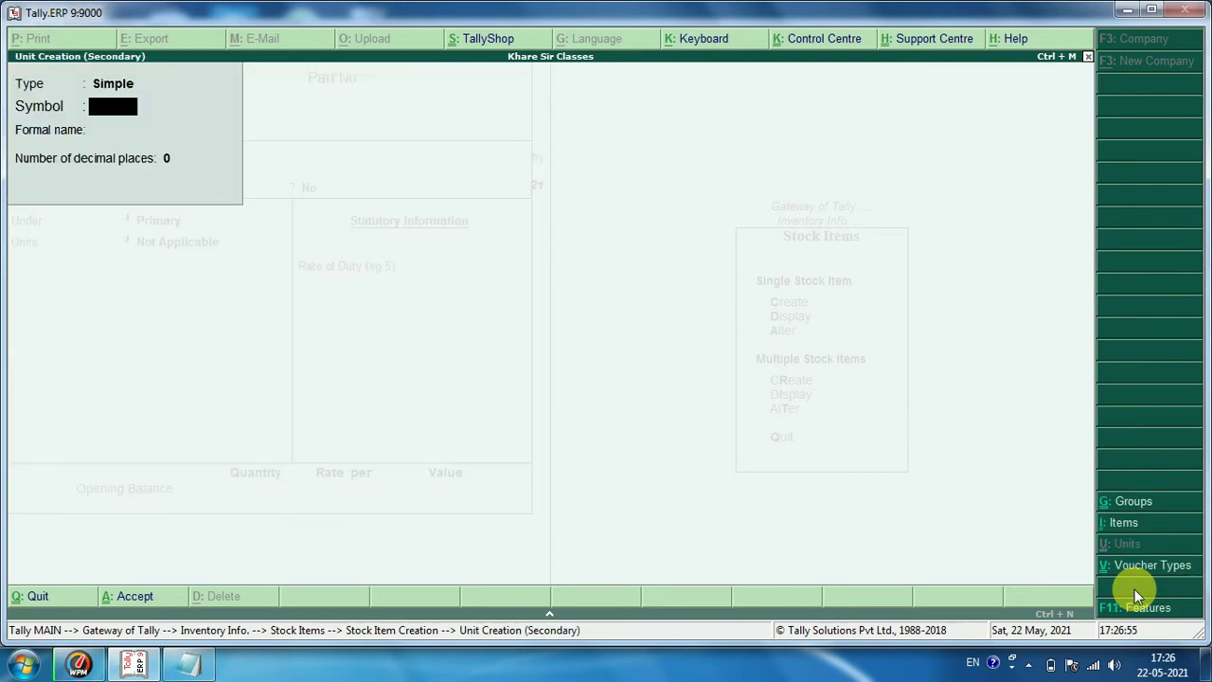
{"action": "type", "text": "BTL"}
{"action": "key", "text": "Return"}
{"action": "type", "text": "B"}
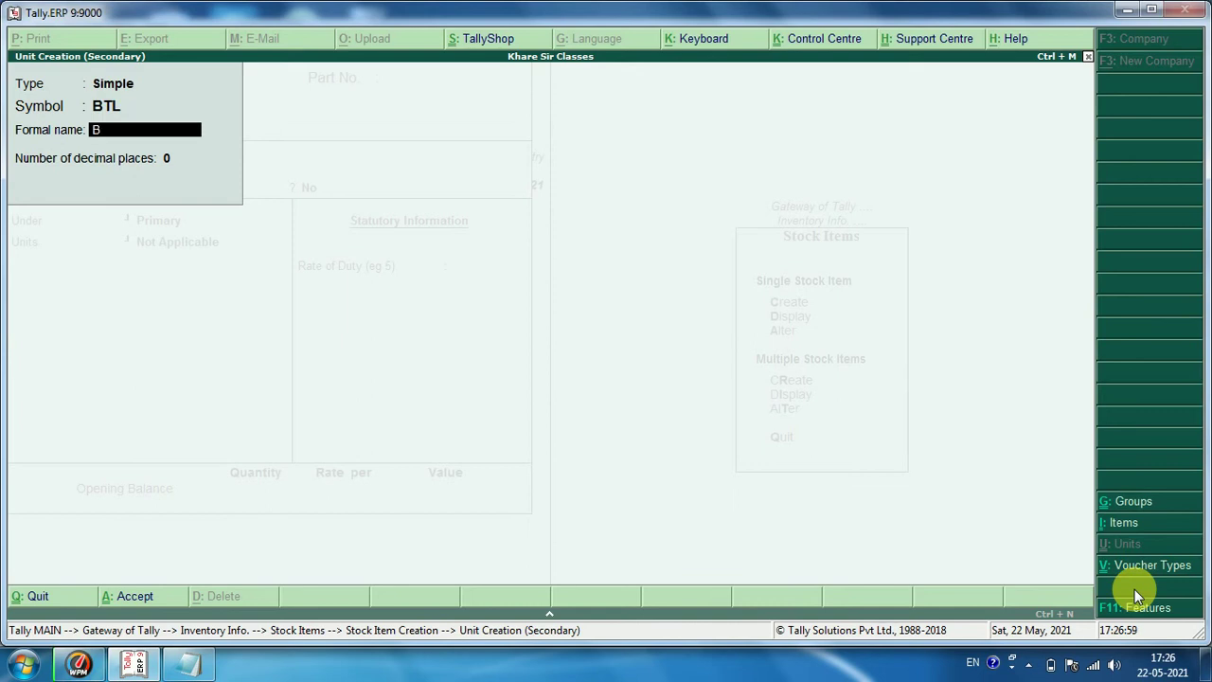
{"action": "type", "text": "OTTLES"}
{"action": "key", "text": "Return"}
{"action": "key", "text": "Return"}
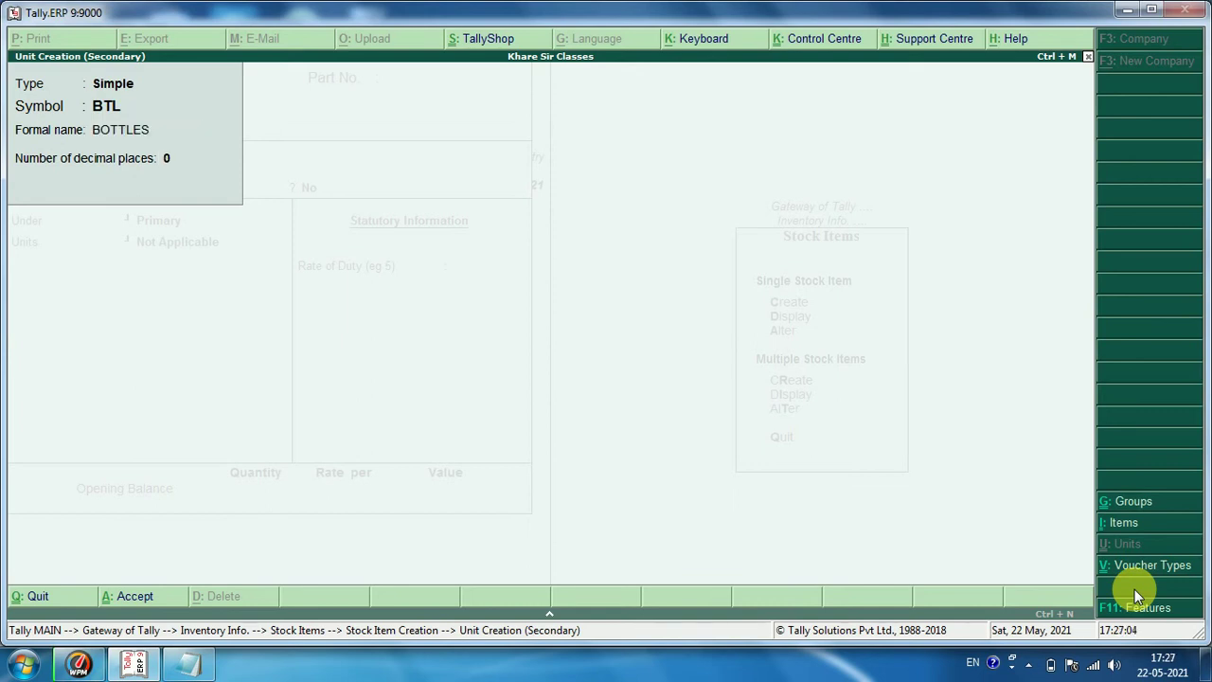
{"action": "key", "text": "Return"}
{"action": "key", "text": "Return"}
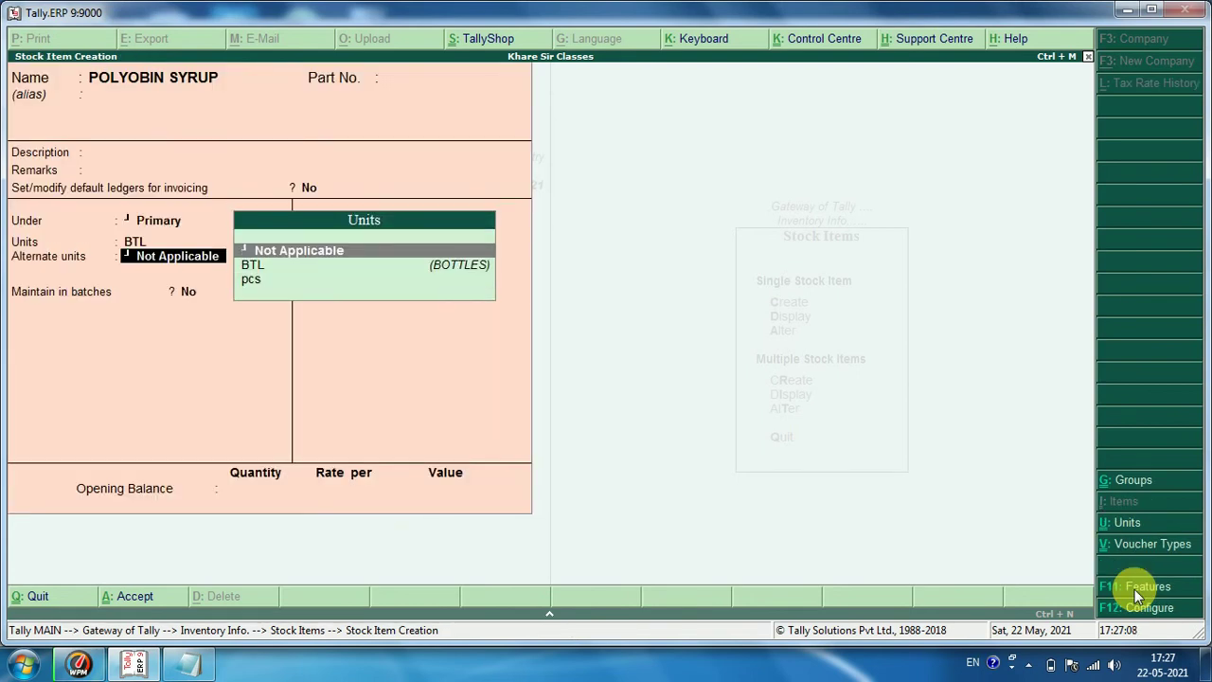
{"action": "key", "text": "Return"}
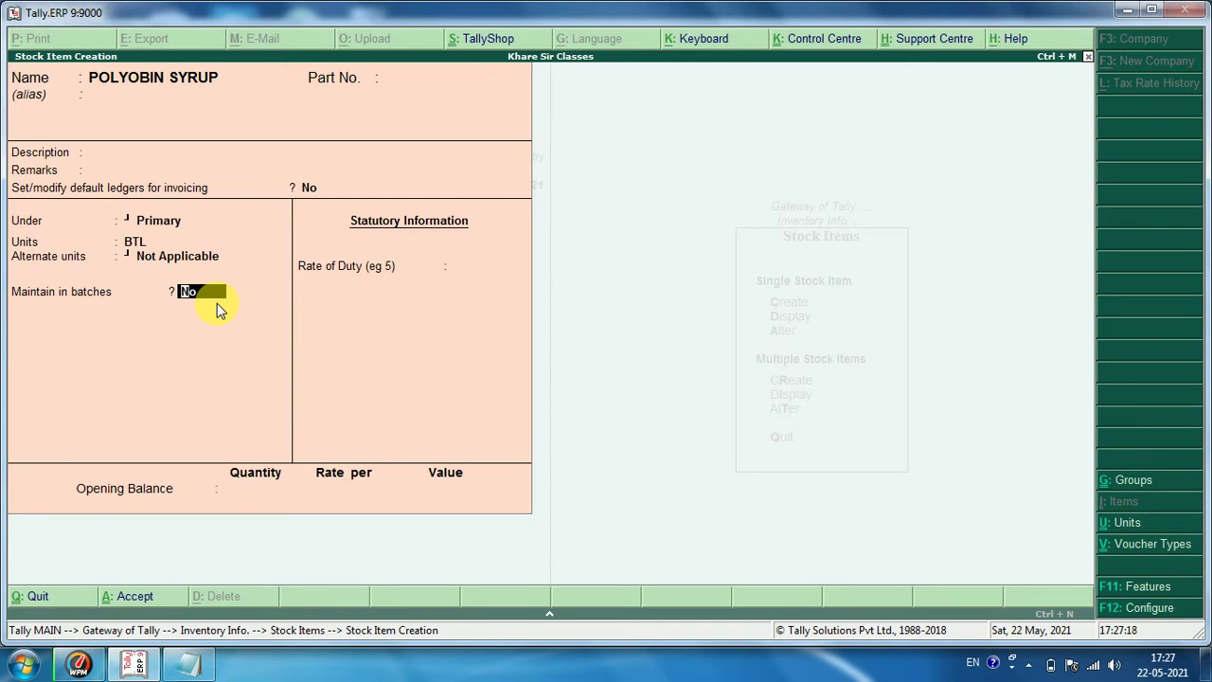
- Set the stock item to be maintained in batches, with manufacturing date tracking and expiry dates both set to Yes
{"action": "type", "text": "y"}
{"action": "key", "text": "Return"}
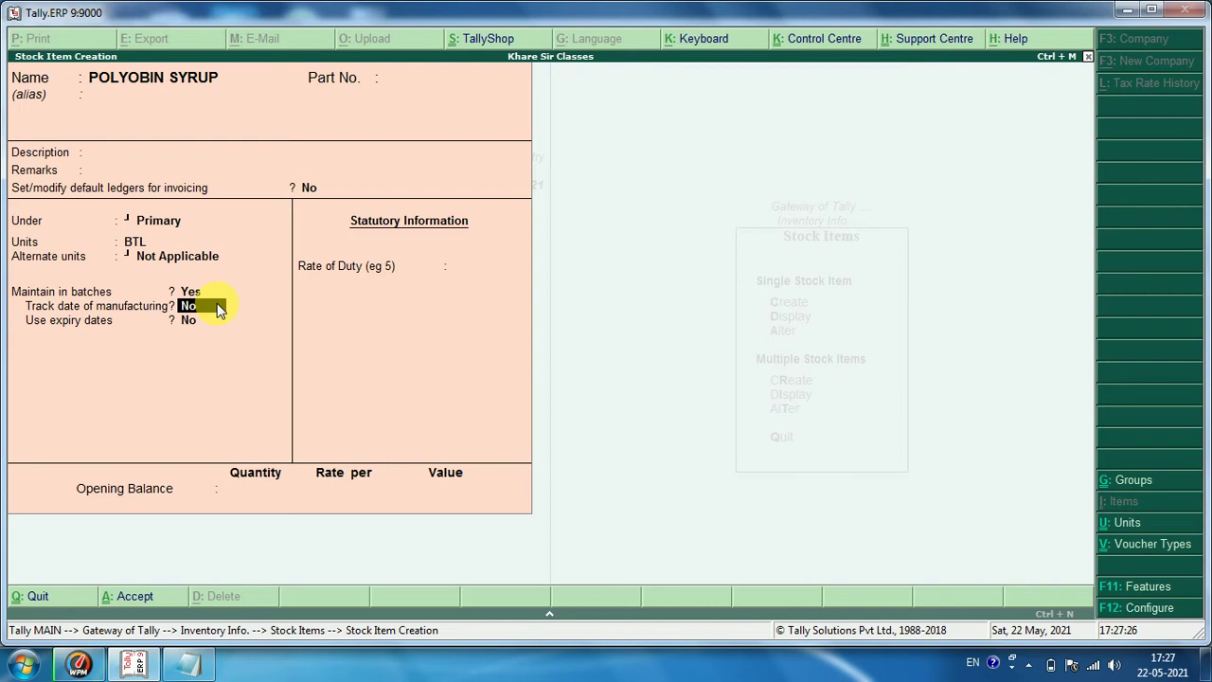
{"action": "type", "text": "Y"}
{"action": "key", "text": "Return"}
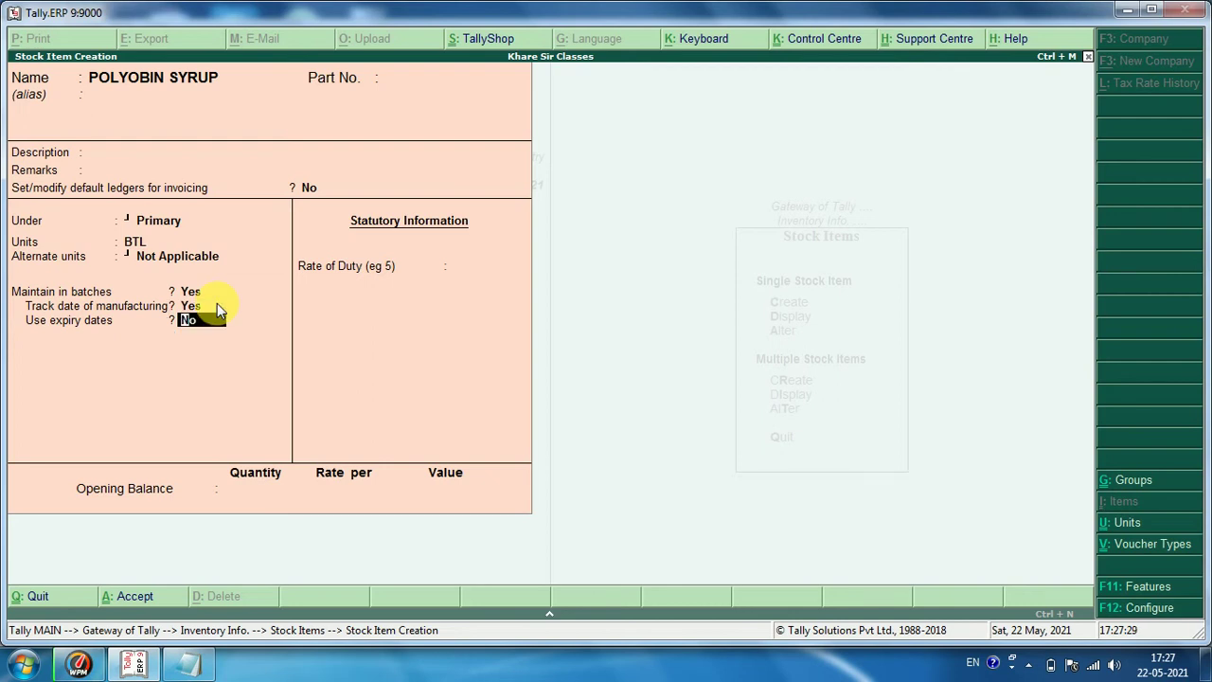
{"action": "type", "text": "Y"}
{"action": "key", "text": "Return"}
- Accept the stock item with rate of duty 0 and no opening balance, and return to the Gateway of Tally
{"action": "key", "text": "Return"}
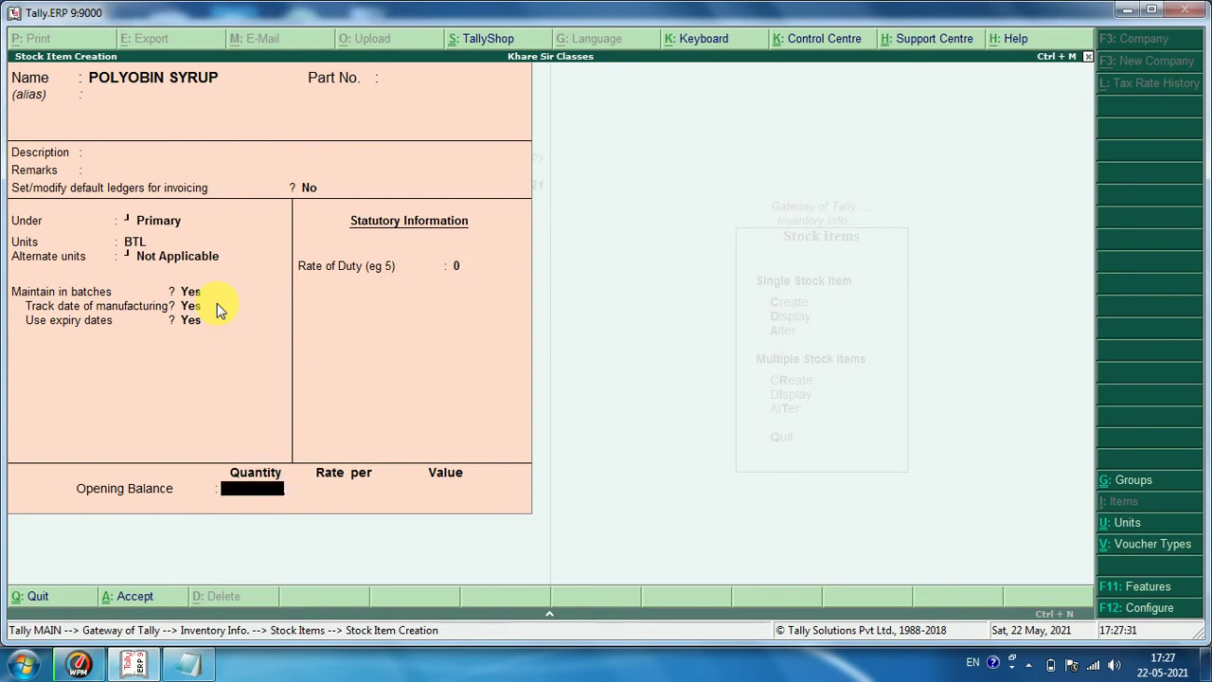
{"action": "key", "text": "Return"}
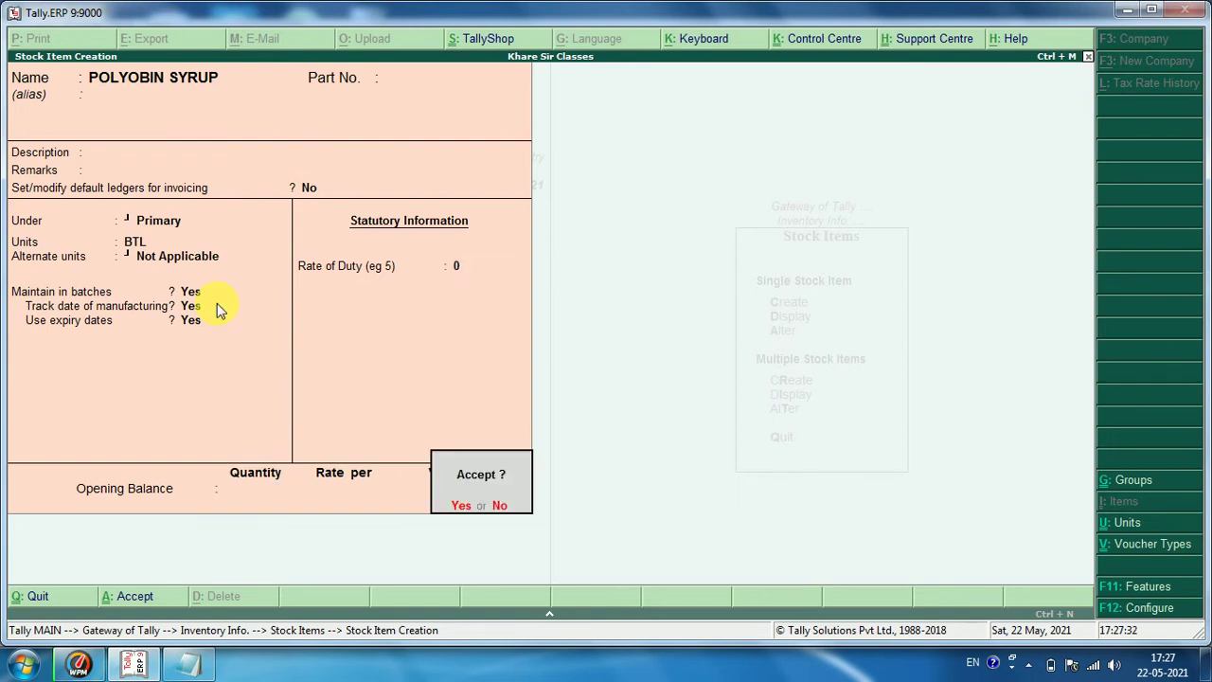
{"action": "key", "text": "y"}
{"action": "key", "text": "Escape"}
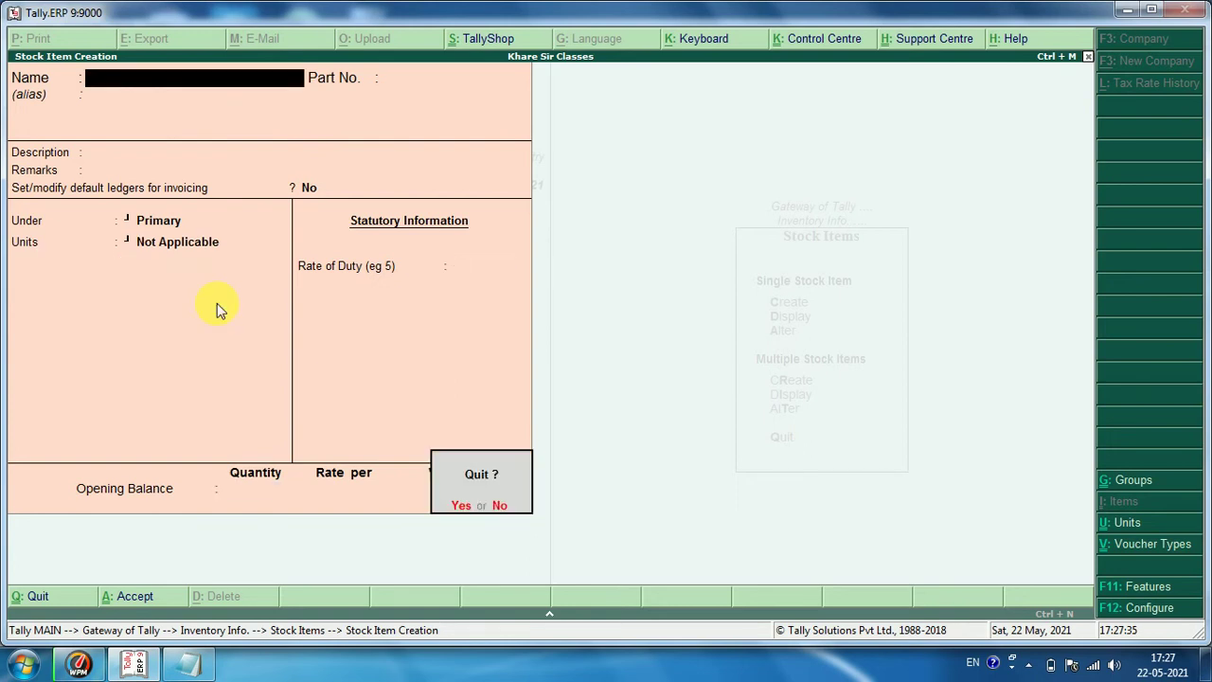
{"action": "key", "text": "y"}
{"action": "key", "text": "Escape"}
{"action": "key", "text": "Escape"}
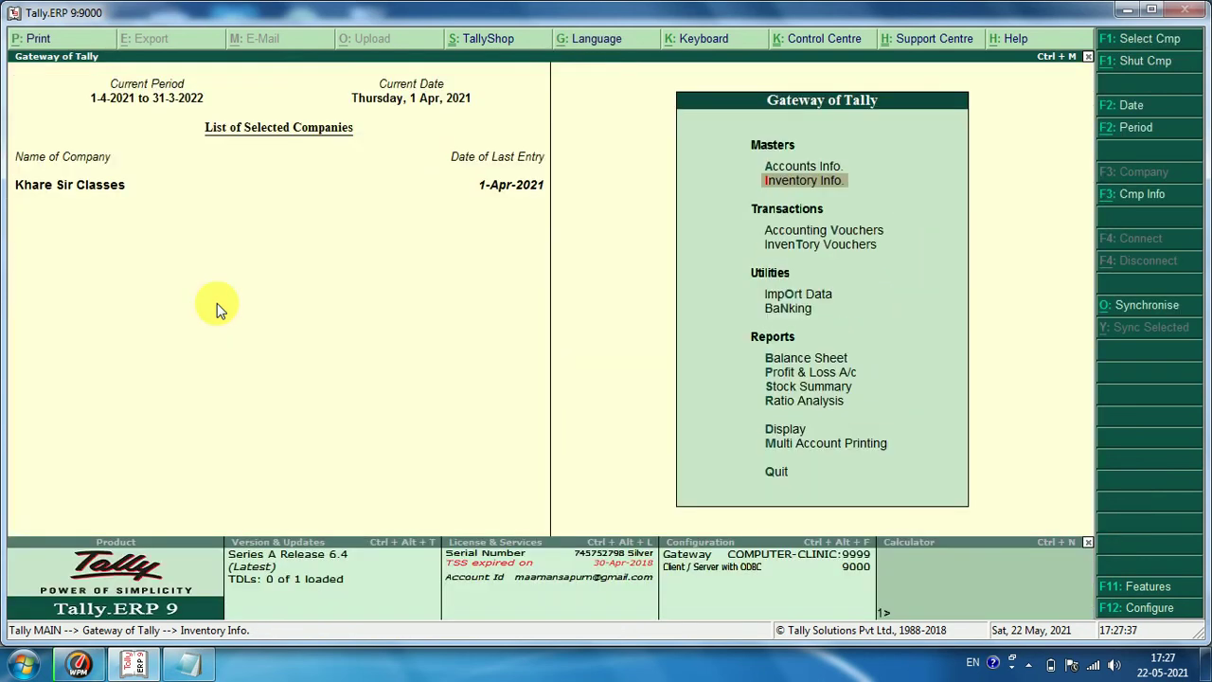
- Start a new purchase accounting voucher dated 1-Apr-2021, leaving the supplier invoice number blank
{"action": "key", "text": "Down"}
{"action": "key", "text": "Return"}
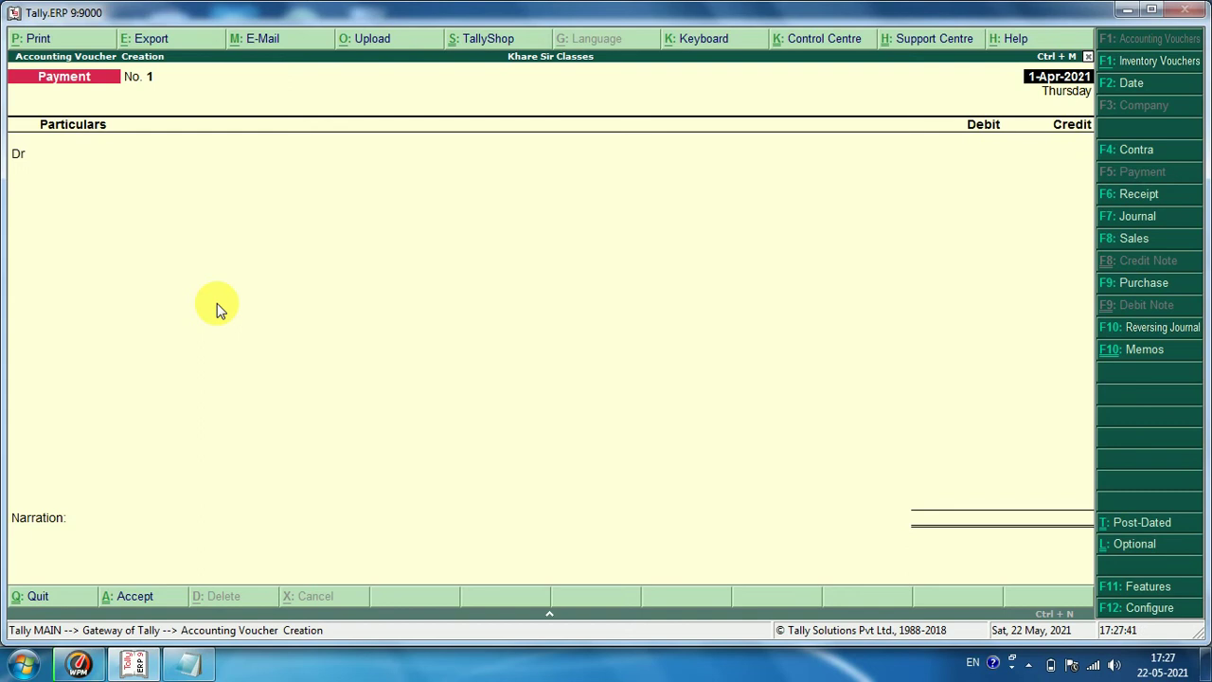
{"action": "key", "text": "F9"}
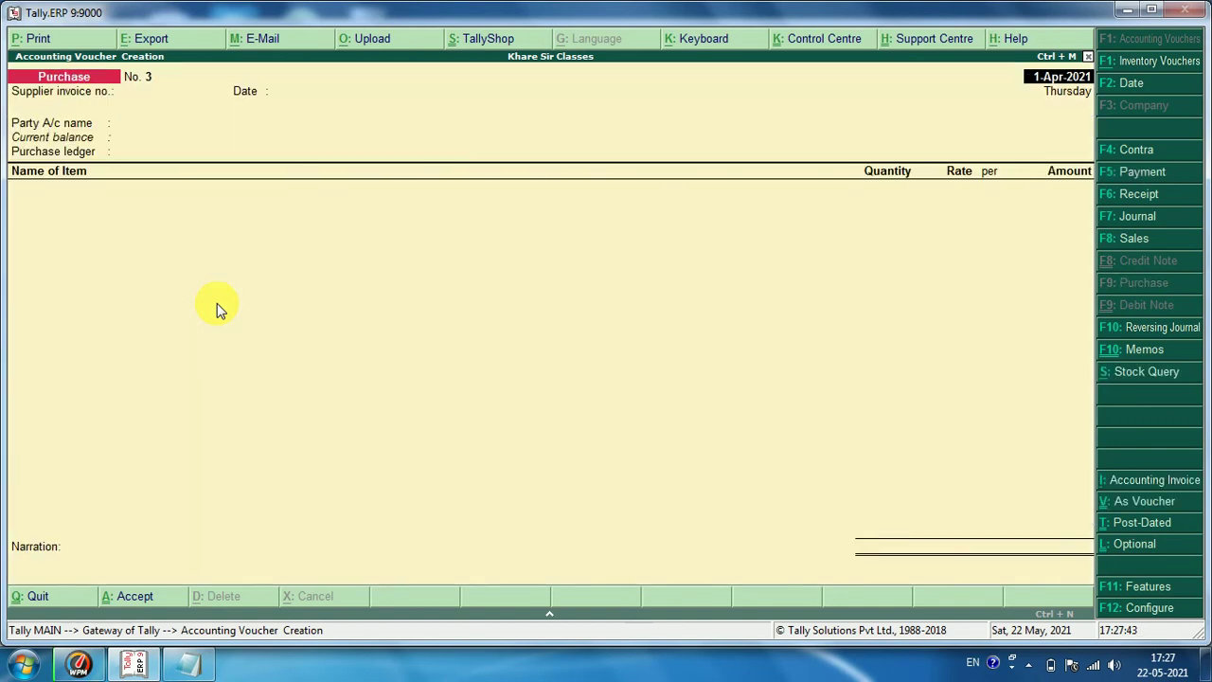
{"action": "key", "text": "Return"}
{"action": "key", "text": "Return"}
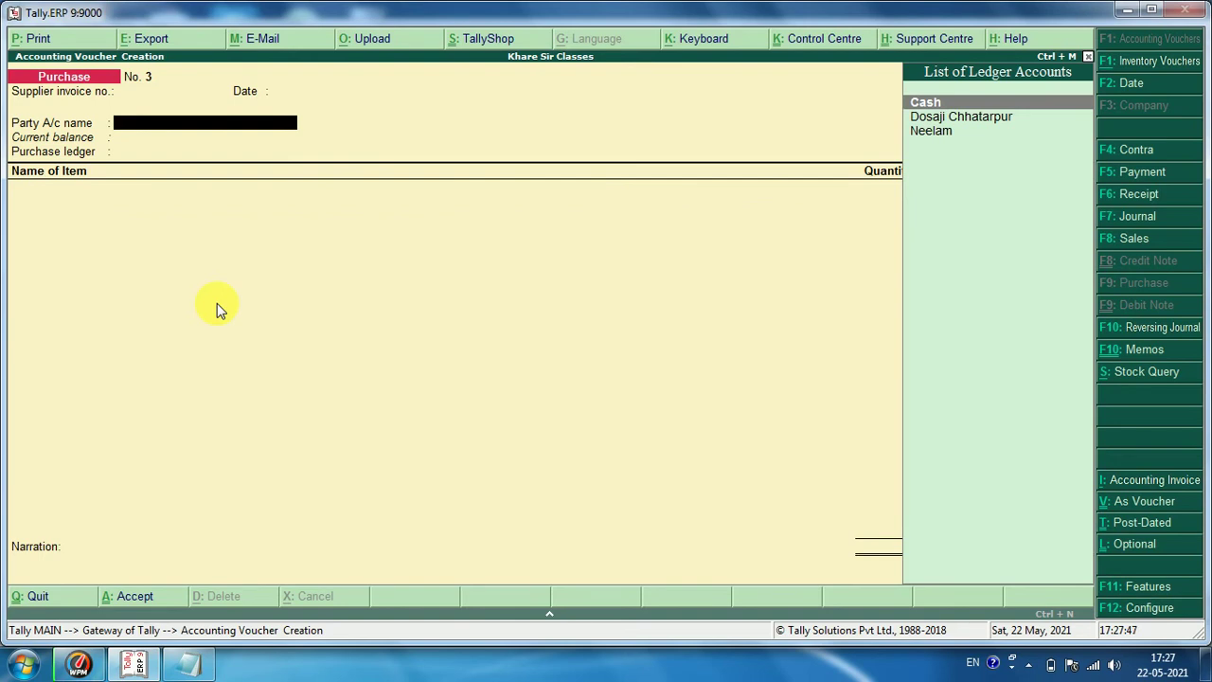
- Create a new party ledger named JAYA INDUSTORY from the voucher's party field and place it under Sundry Creditors
{"action": "key", "text": "alt+c"}
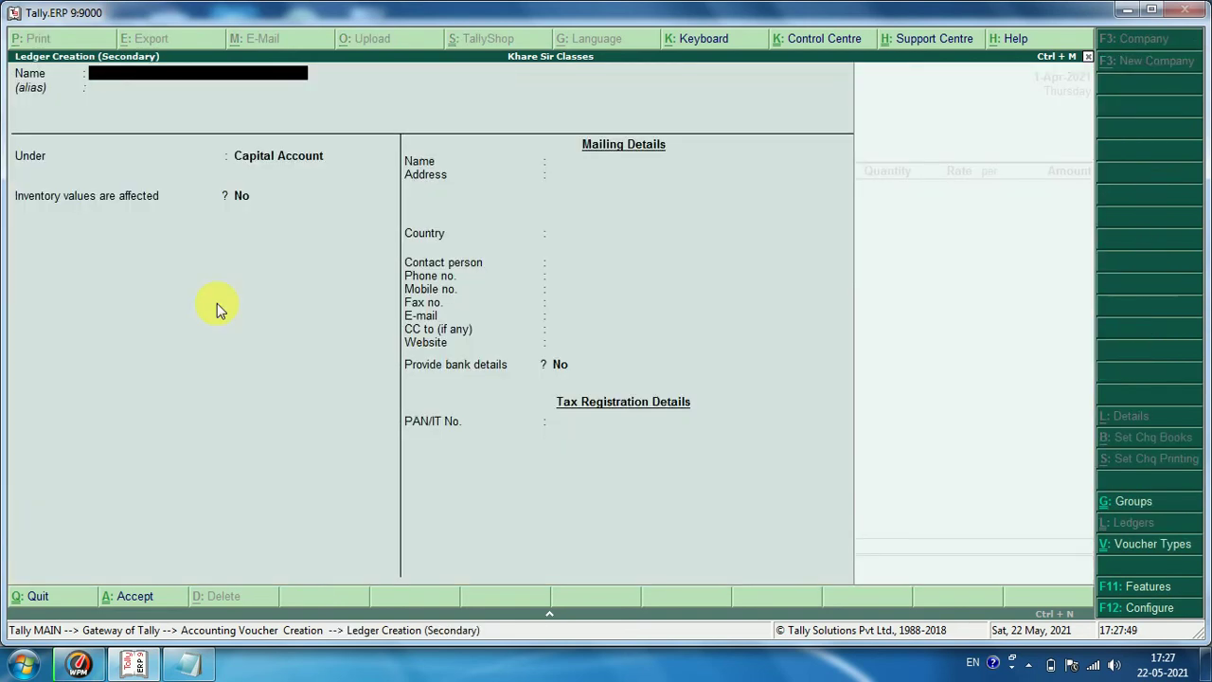
{"action": "type", "text": "JAYA INDUSTORY"}
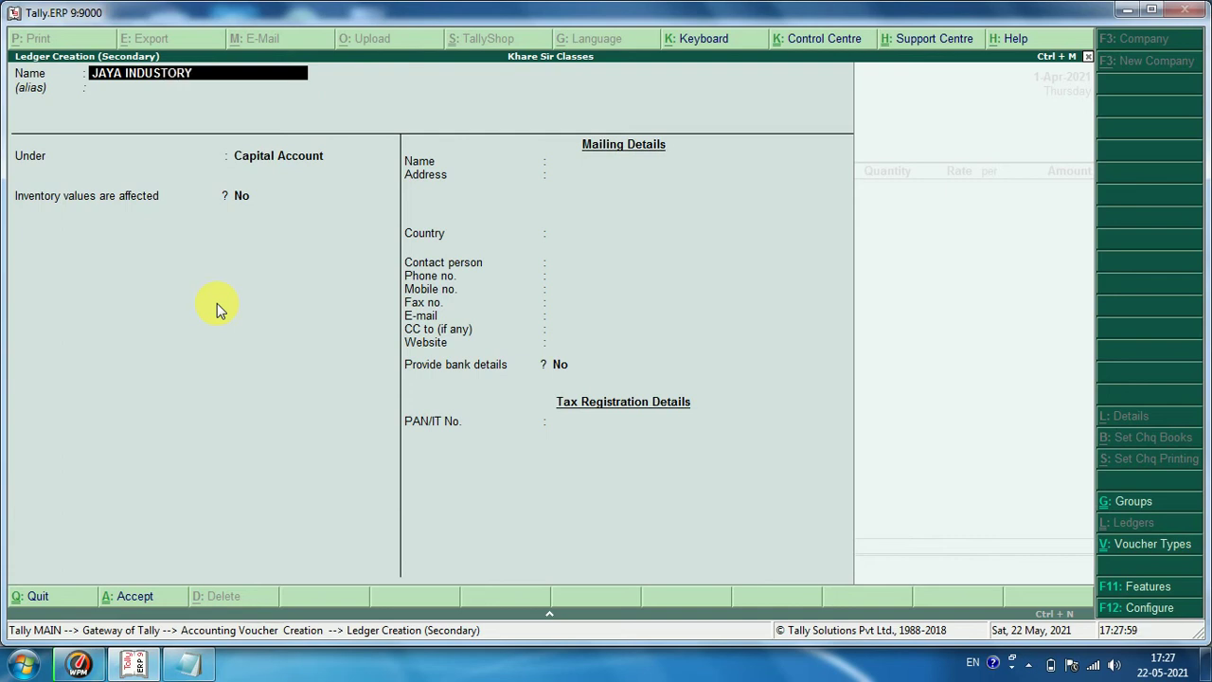
{"action": "key", "text": "Return"}
{"action": "key", "text": "Return"}
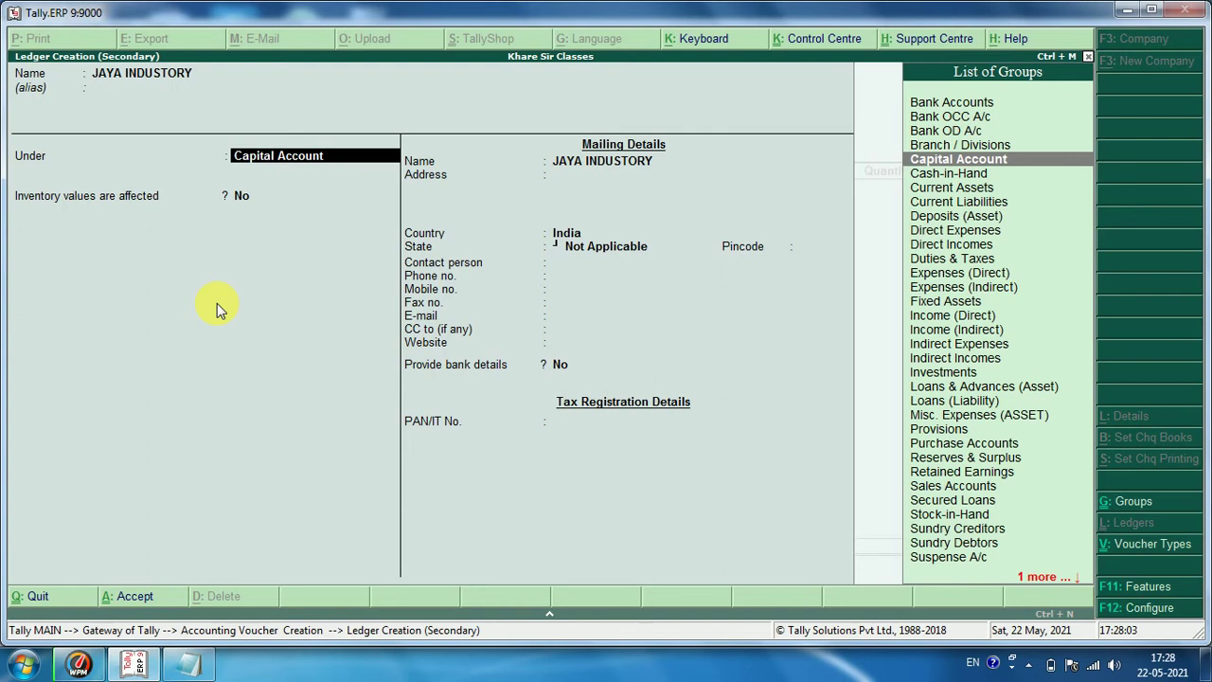
{"action": "key", "text": "Down"}
{"action": "key", "text": "Down"}
{"action": "key", "text": "Down"}
{"action": "key", "text": "Down"}
{"action": "key", "text": "Down"}
{"action": "key", "text": "Down"}
{"action": "key", "text": "Down"}
{"action": "key", "text": "Down"}
{"action": "key", "text": "Down"}
{"action": "key", "text": "Down"}
{"action": "key", "text": "Down"}
{"action": "key", "text": "Down"}
{"action": "key", "text": "Down"}
{"action": "key", "text": "Down"}
{"action": "key", "text": "Down"}
{"action": "key", "text": "Down"}
{"action": "key", "text": "Down"}
{"action": "key", "text": "Down"}
{"action": "key", "text": "Down"}
{"action": "key", "text": "Down"}
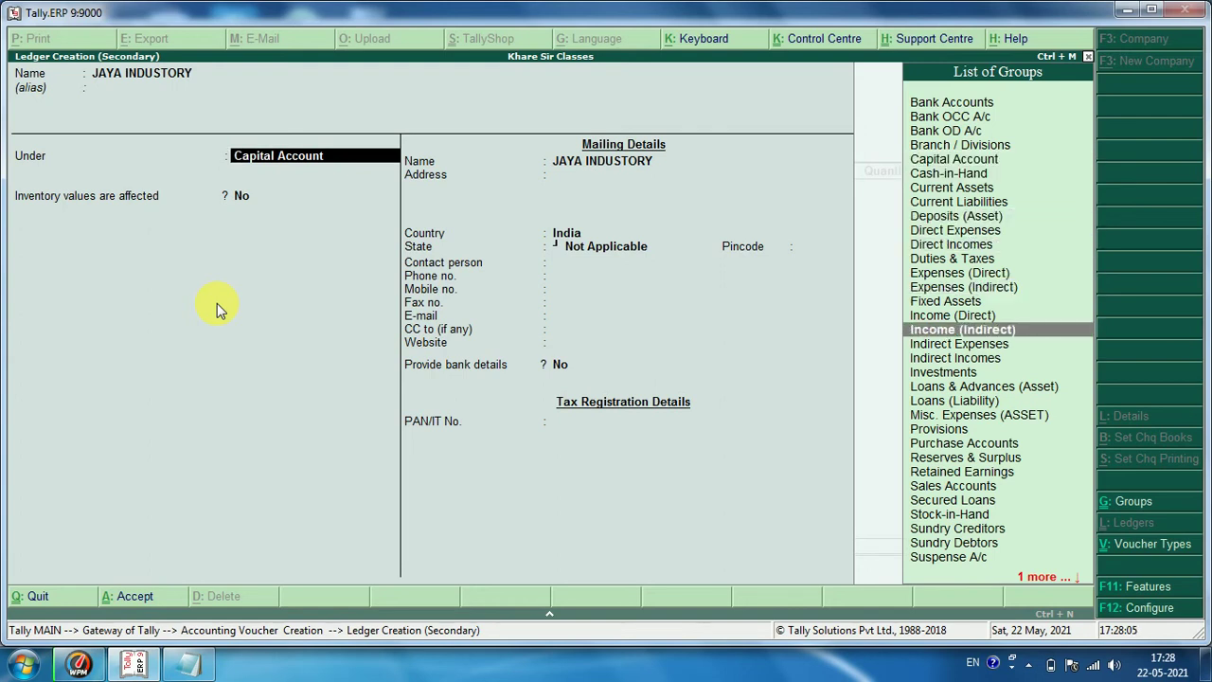
{"action": "key", "text": "Return"}
- Keep the default bill-by-bill, mailing, bank and tax details of the JAYA INDUSTORY ledger and save it as the voucher's party
{"action": "key", "text": "Return"}
{"action": "key", "text": "Return"}
{"action": "key", "text": "Return"}
{"action": "key", "text": "Return"}
{"action": "key", "text": "Return"}
{"action": "key", "text": "Return"}
{"action": "key", "text": "Return"}
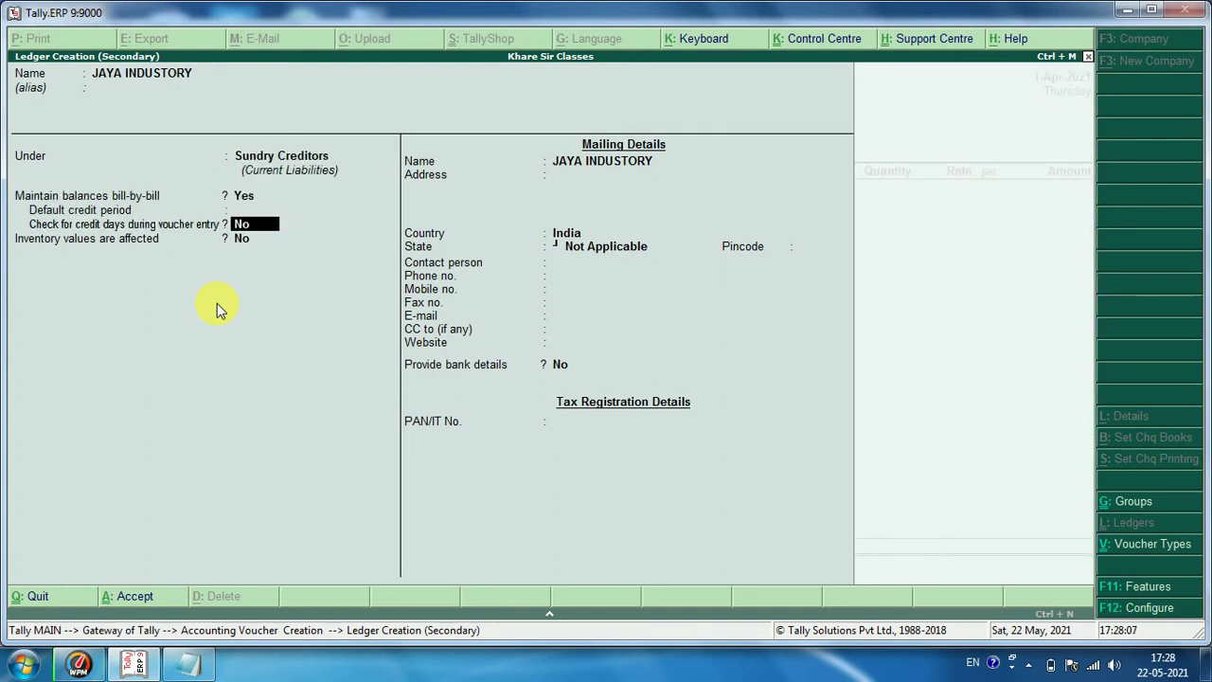
{"action": "key", "text": "Return"}
{"action": "key", "text": "Return"}
{"action": "key", "text": "Return"}
{"action": "key", "text": "Return"}
{"action": "key", "text": "Return"}
{"action": "key", "text": "Return"}
{"action": "key", "text": "Return"}
{"action": "key", "text": "Return"}
{"action": "key", "text": "Return"}
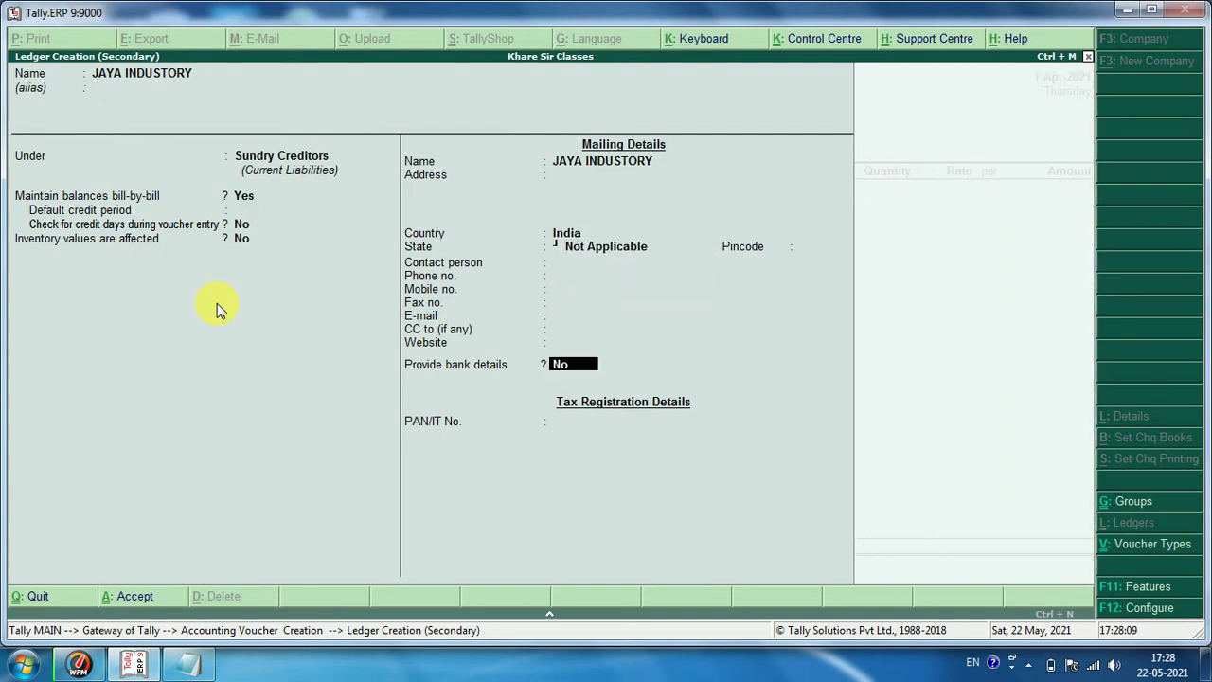
{"action": "key", "text": "Return"}
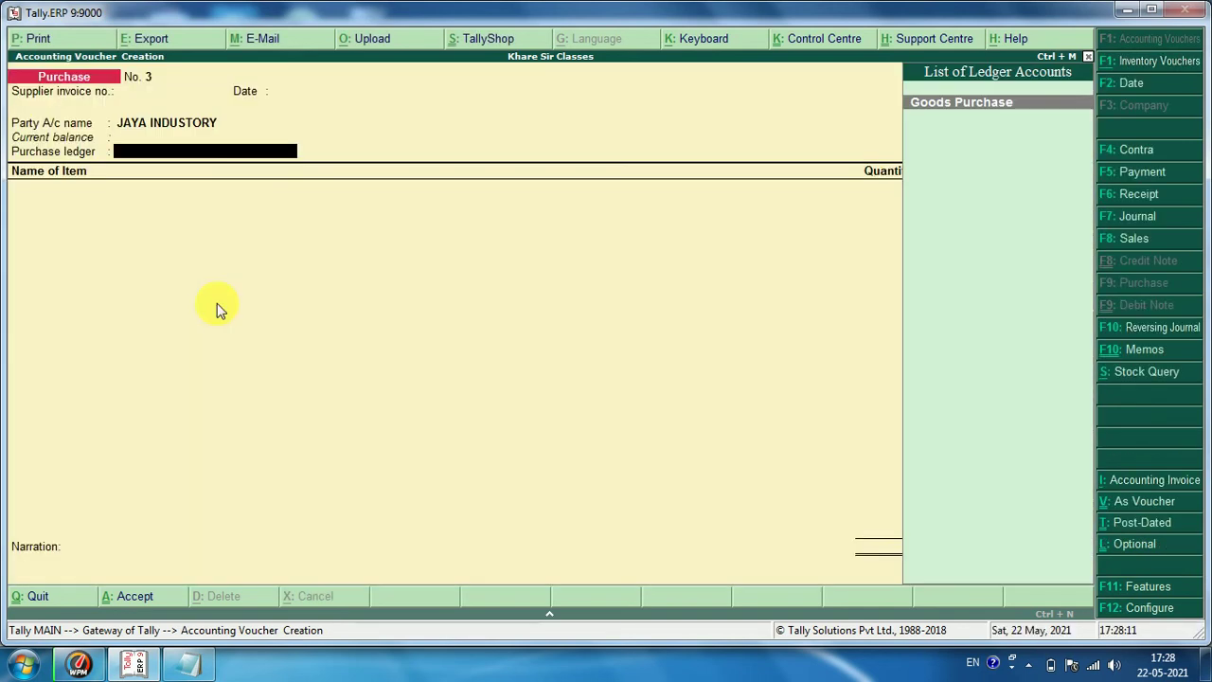
- Choose Goods Purchase as the purchase ledger and POLYOBIN SYRUP as the item purchased
{"action": "key", "text": "Return"}
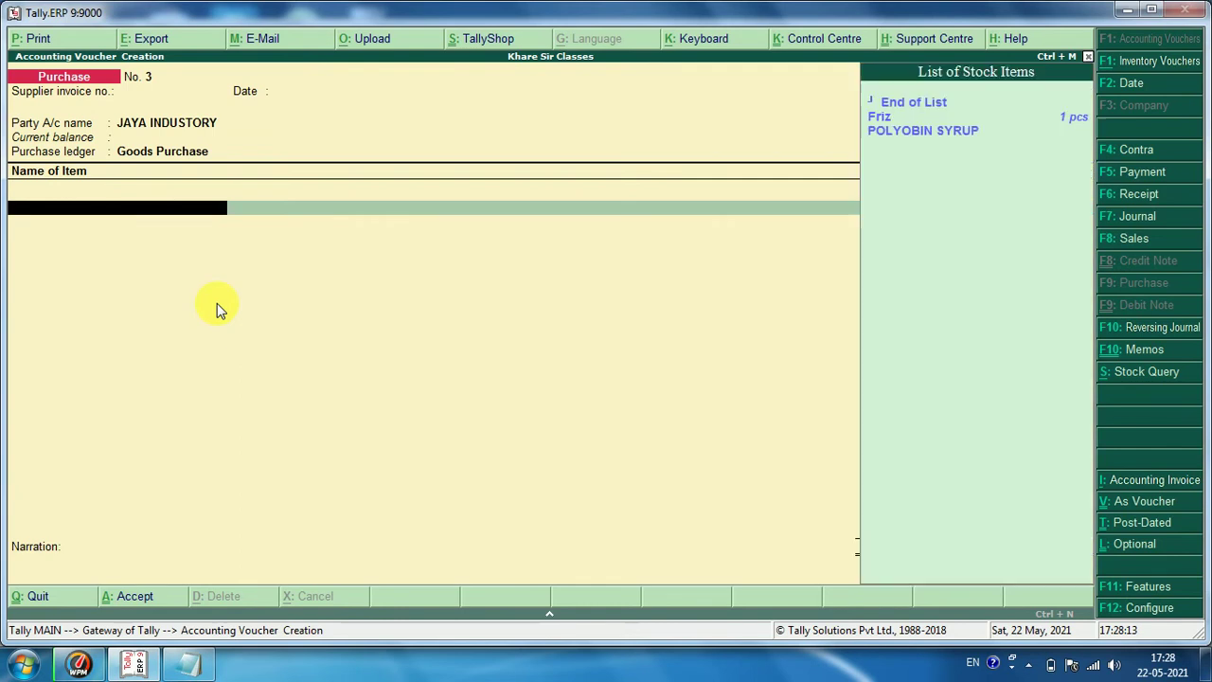
{"action": "key", "text": "Down"}
{"action": "key", "text": "Down"}
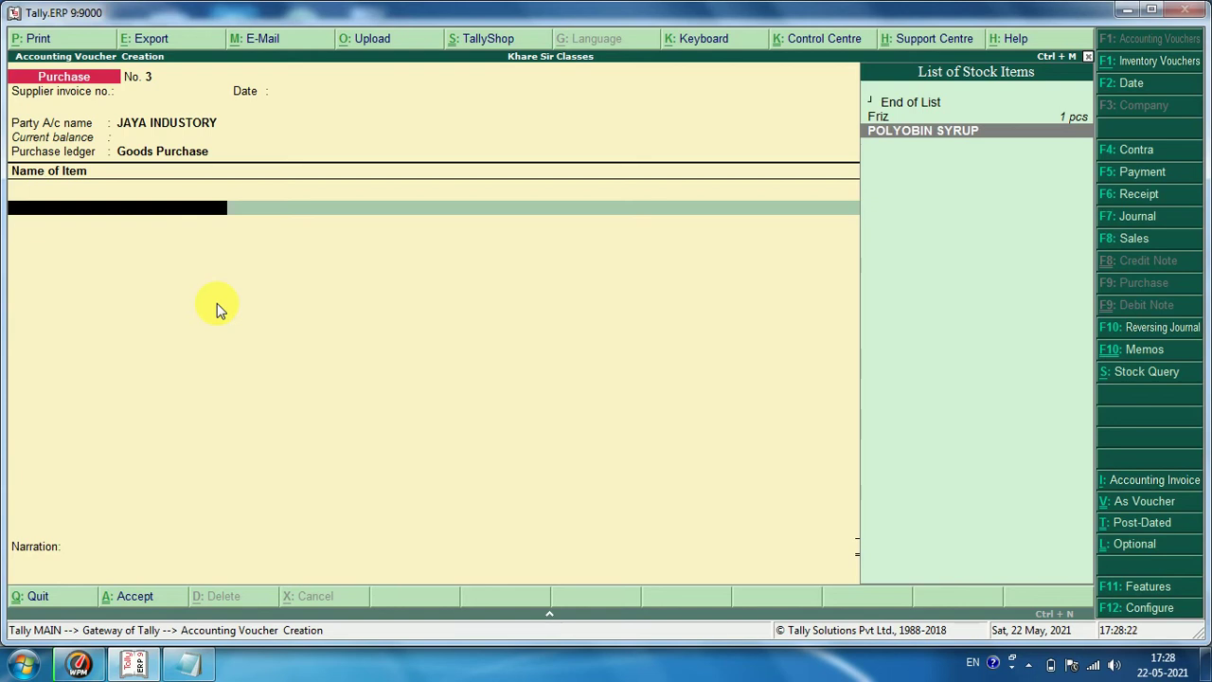
{"action": "key", "text": "Return"}
{"action": "key", "text": "Return"}
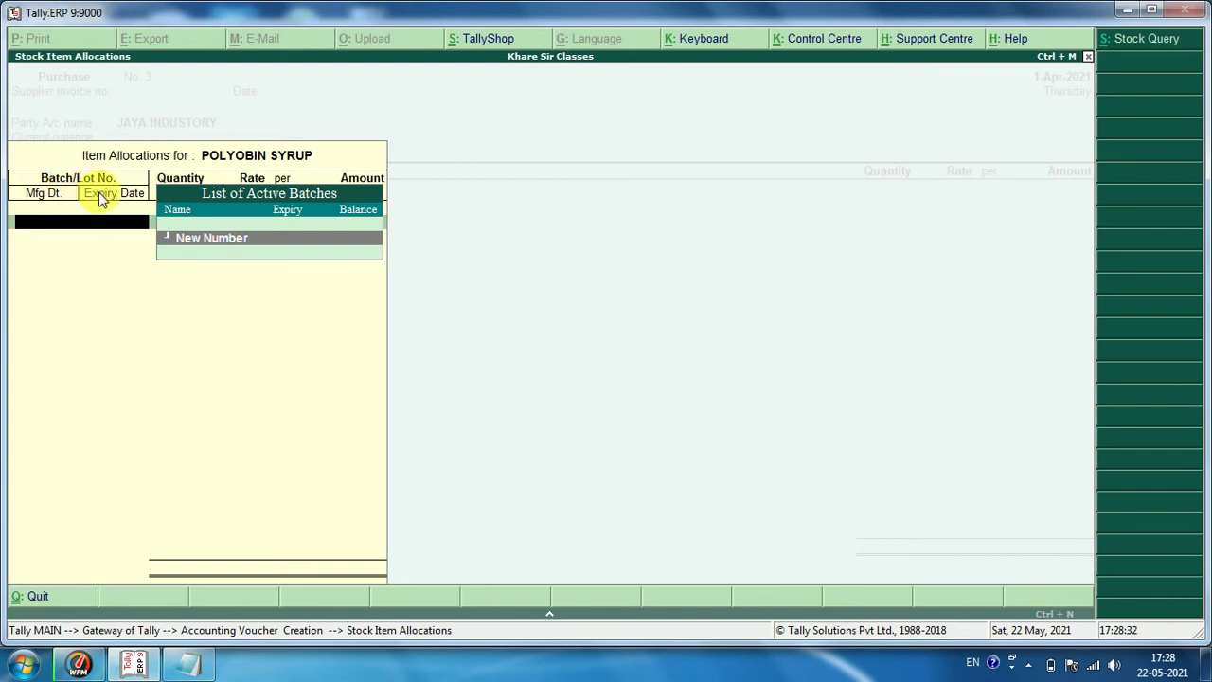
- Allocate the item to new batch number 254643 with a quantity of 10 BTL at a rate of 500 per BTL
{"action": "key", "text": "Return"}
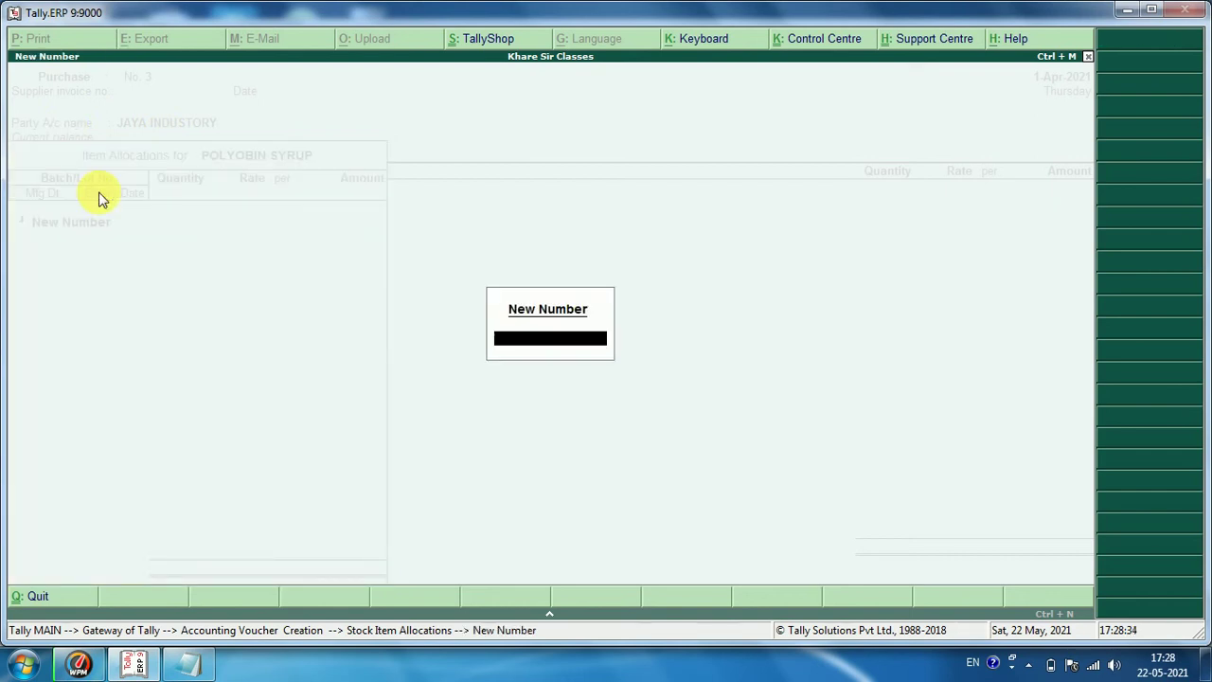
{"action": "type", "text": "254643"}
{"action": "key", "text": "Return"}
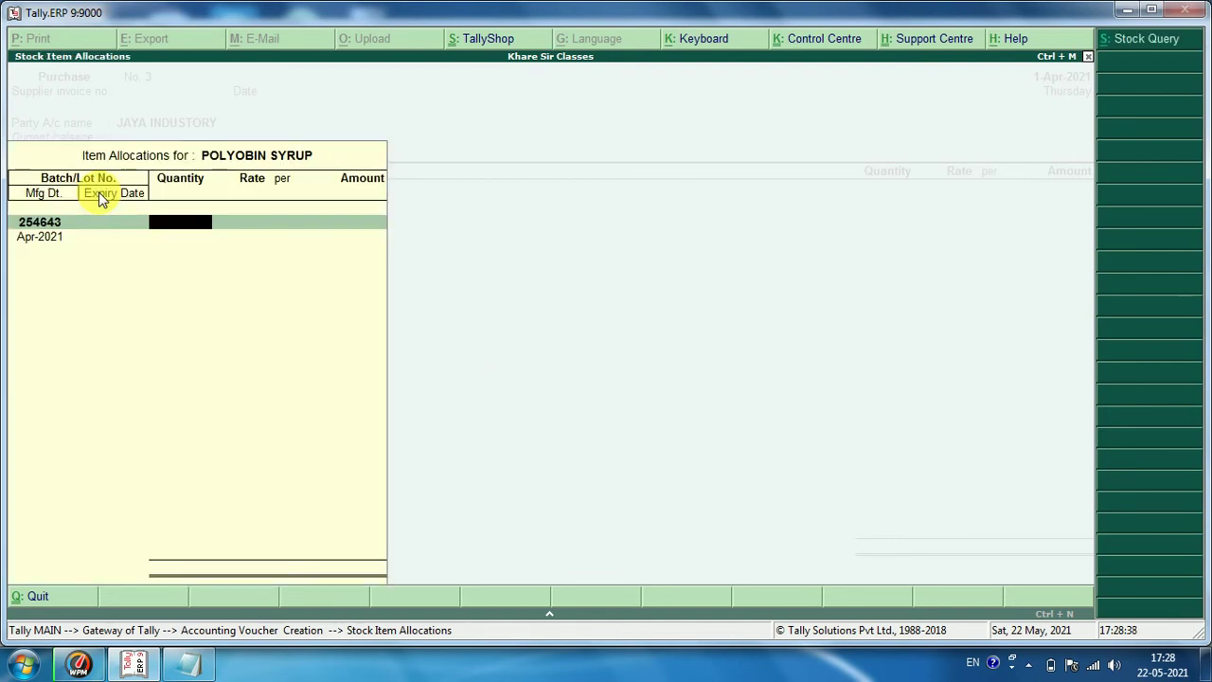
{"action": "type", "text": "10"}
{"action": "key", "text": "Return"}
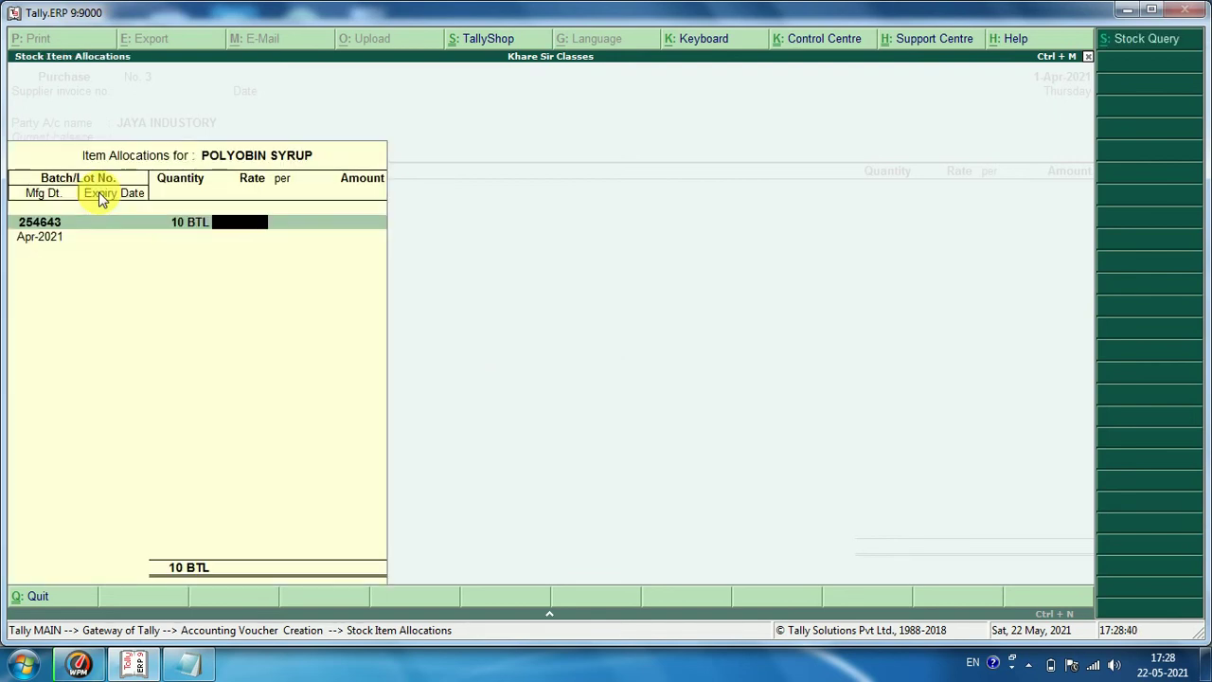
{"action": "type", "text": "500"}
{"action": "key", "text": "Return"}
{"action": "key", "text": "Return"}
{"action": "key", "text": "Return"}
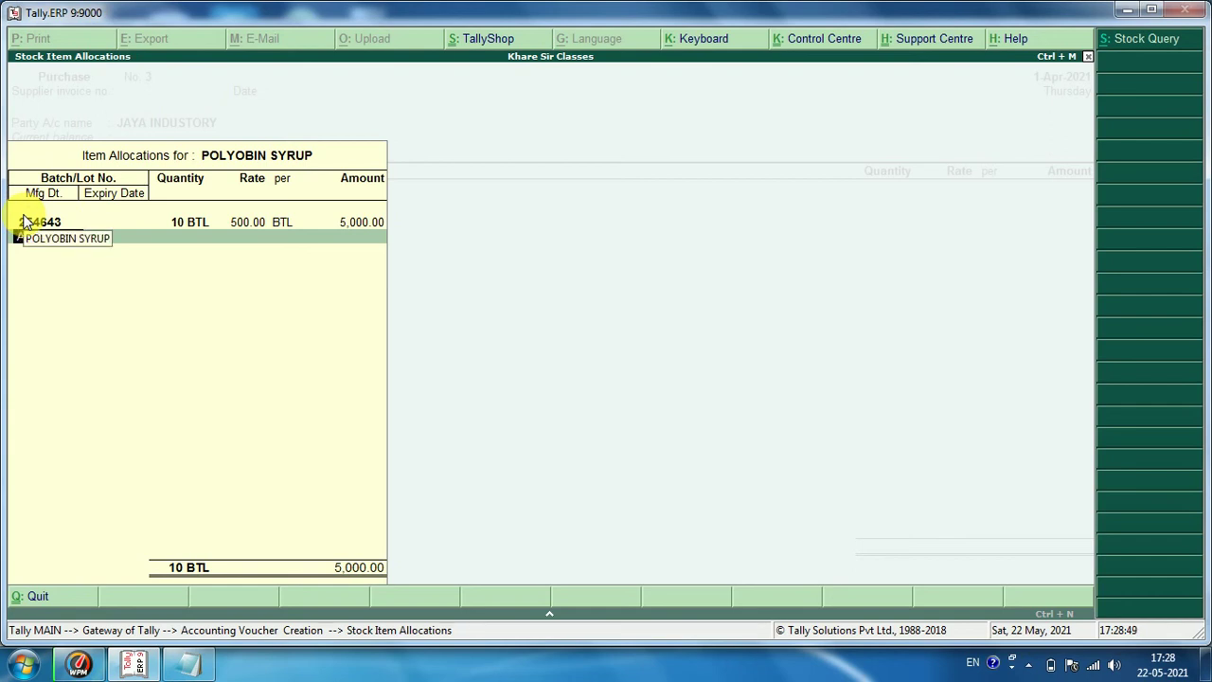
- Set the batch's manufacturing date to 15-Feb-2021 and expiry date to 15-Feb-2022, and end the batch allocation
{"action": "key", "text": "BackSpace"}
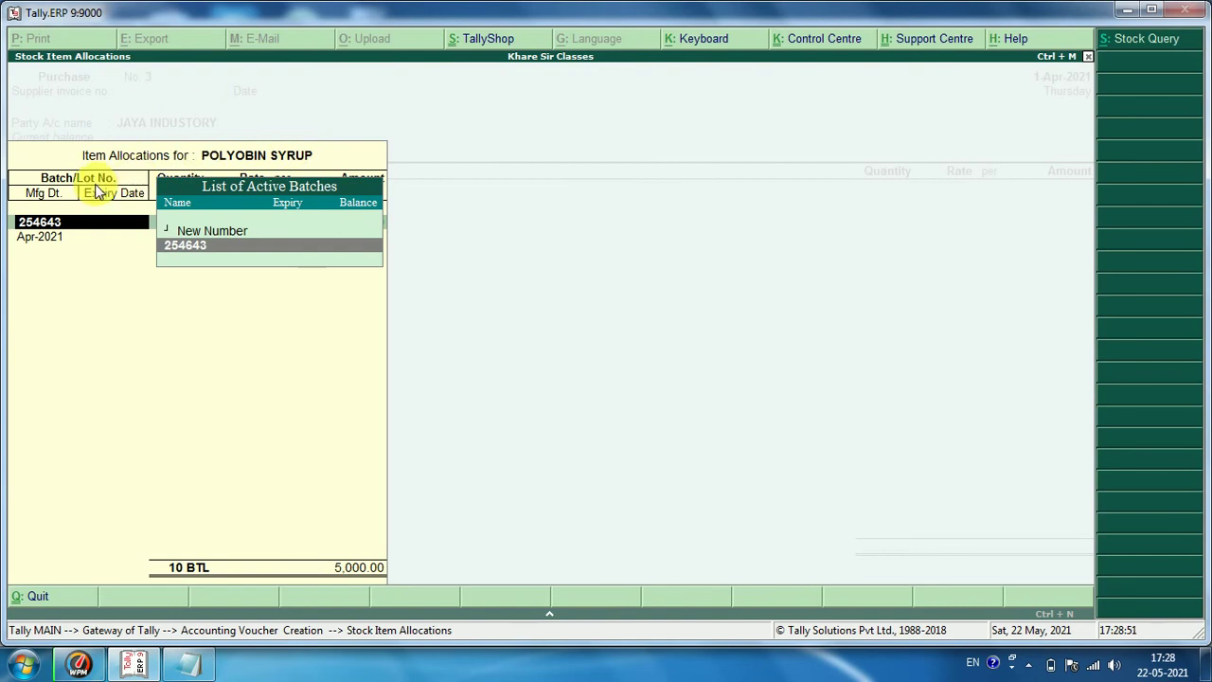
{"action": "key", "text": "Return"}
{"action": "key", "text": "Return"}
{"action": "key", "text": "Return"}
{"action": "key", "text": "Return"}
{"action": "key", "text": "Return"}
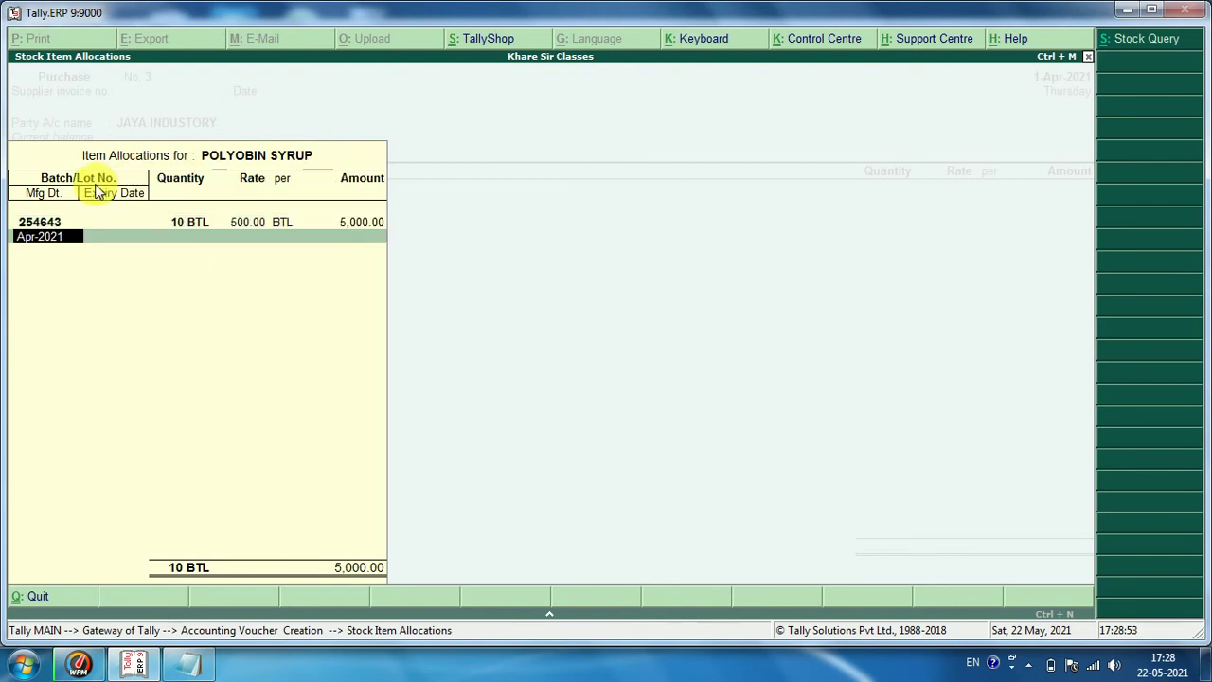
{"action": "type", "text": "15"}
{"action": "type", "text": "-Feb-2"}
{"action": "key", "text": "Return"}
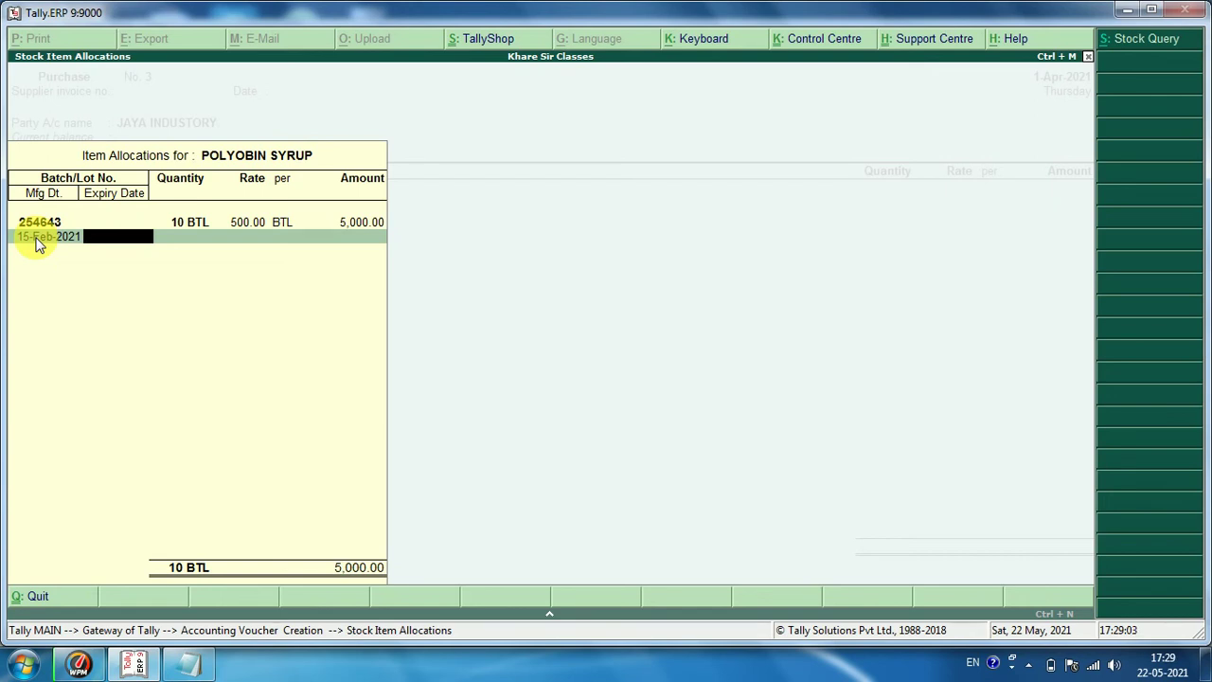
{"action": "type", "text": "15-02-2022"}
{"action": "key", "text": "Return"}
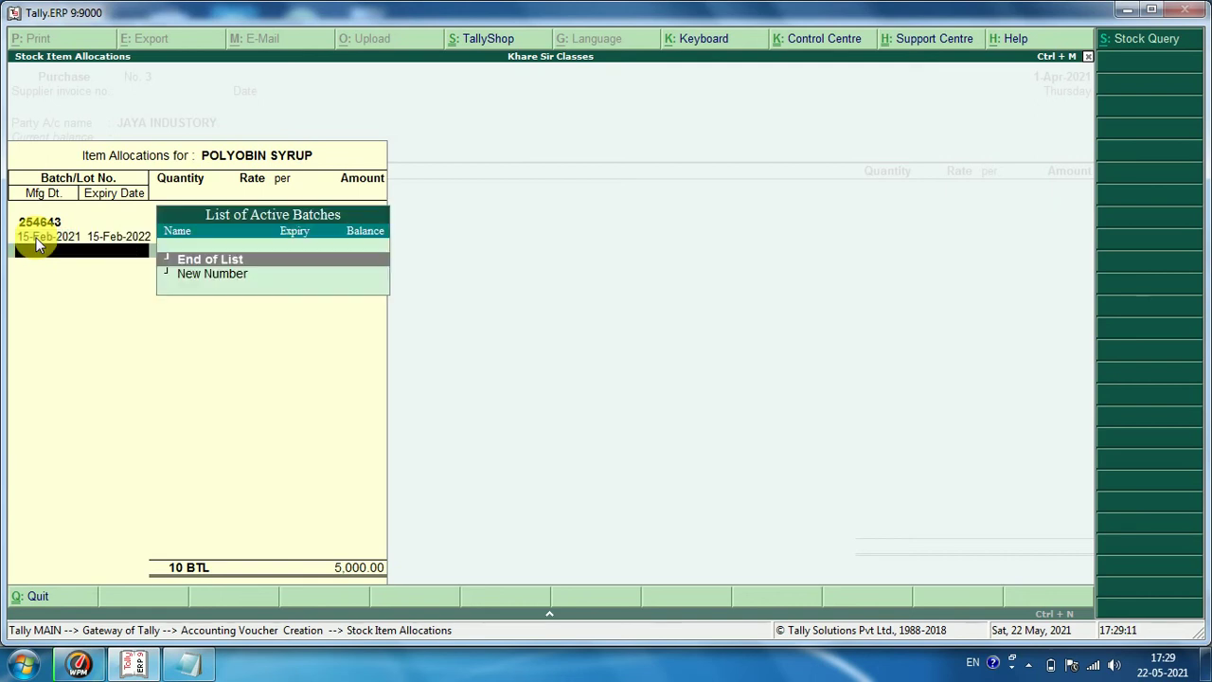
{"action": "key", "text": "Return"}
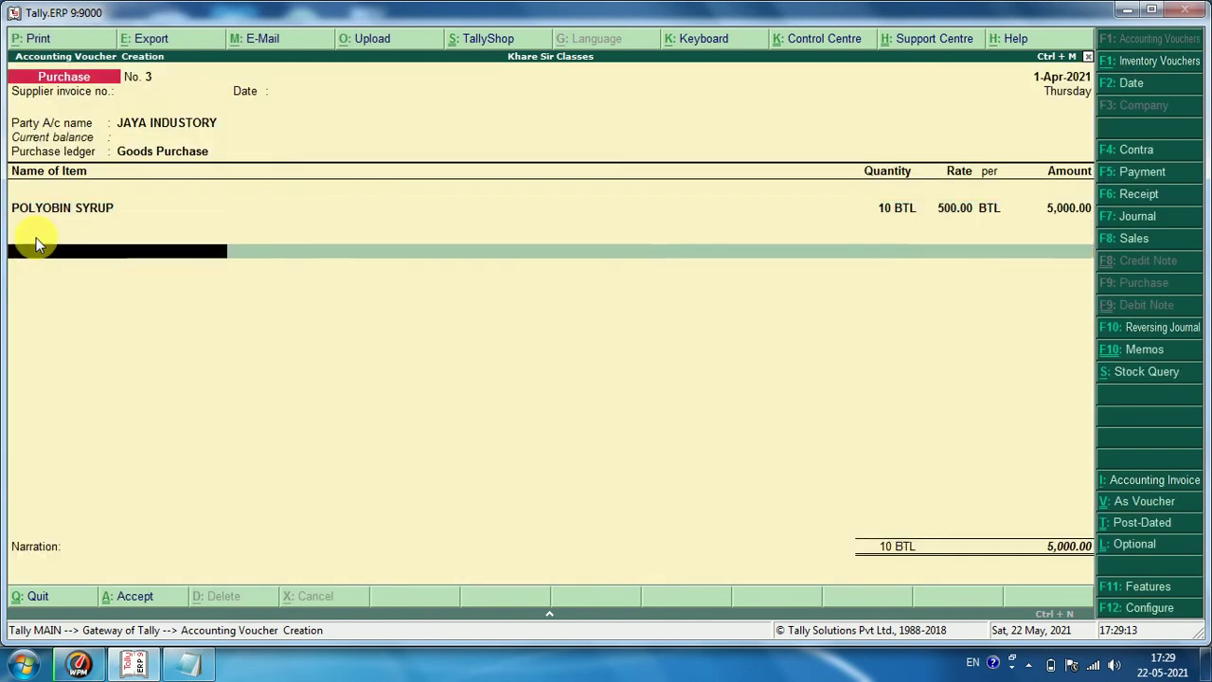
- End the purchase voucher's item list, leave the narration blank and save the voucher
{"action": "key", "text": "Return"}
{"action": "key", "text": "Return"}
{"action": "key", "text": "Return"}
{"action": "key", "text": "Return"}
{"action": "key", "text": "Return"}
{"action": "key", "text": "Return"}
{"action": "key", "text": "Return"}
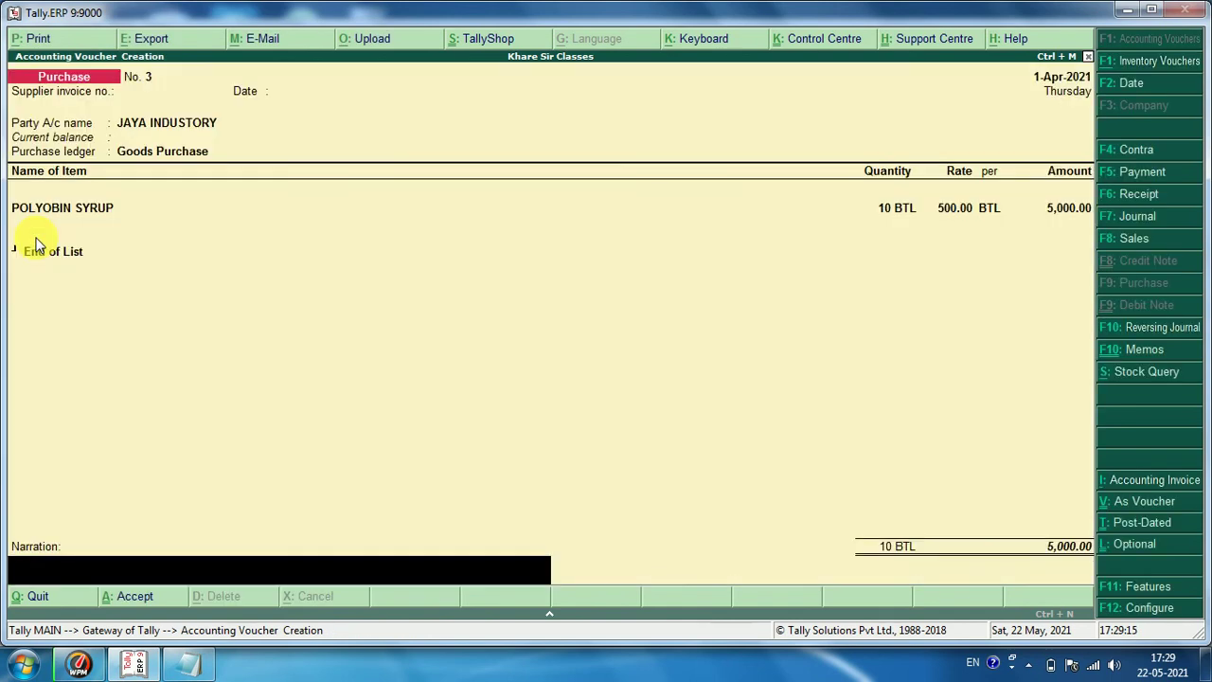
{"action": "key", "text": "Return"}
{"action": "key", "text": "Return"}
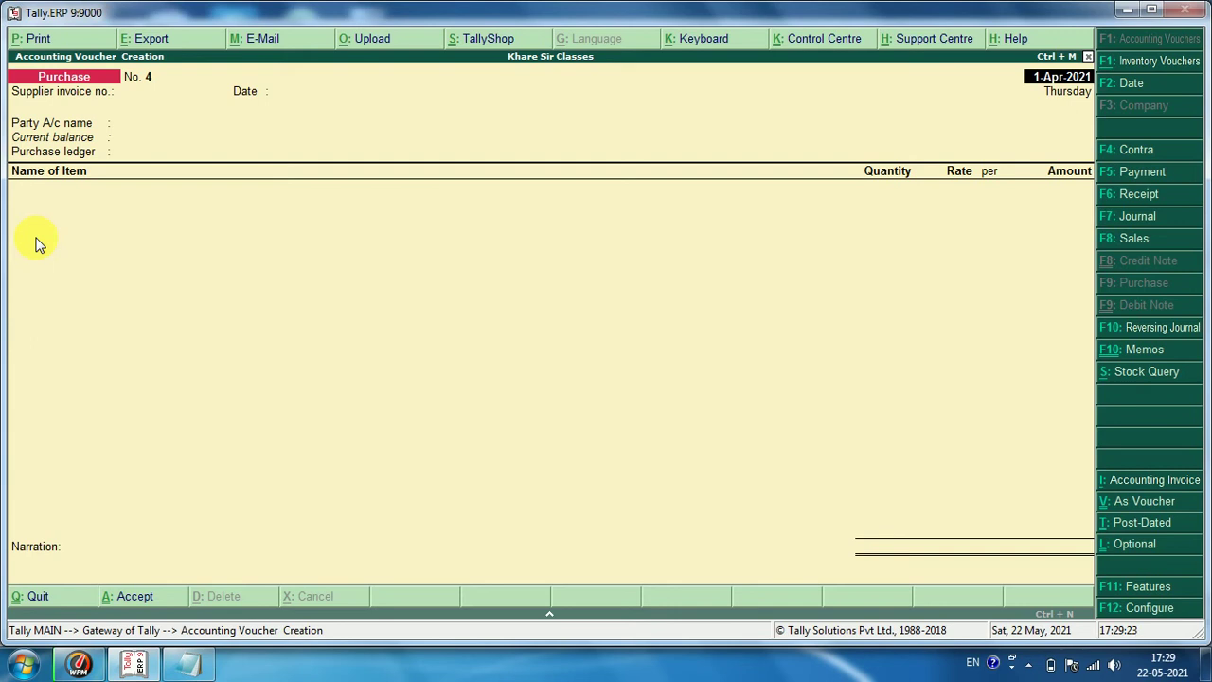
- Start a new sales voucher dated 1-Apr-2021 with the party ledger listed directly after Cash and Goods Sales as the sales ledger
{"action": "key", "text": "F8"}
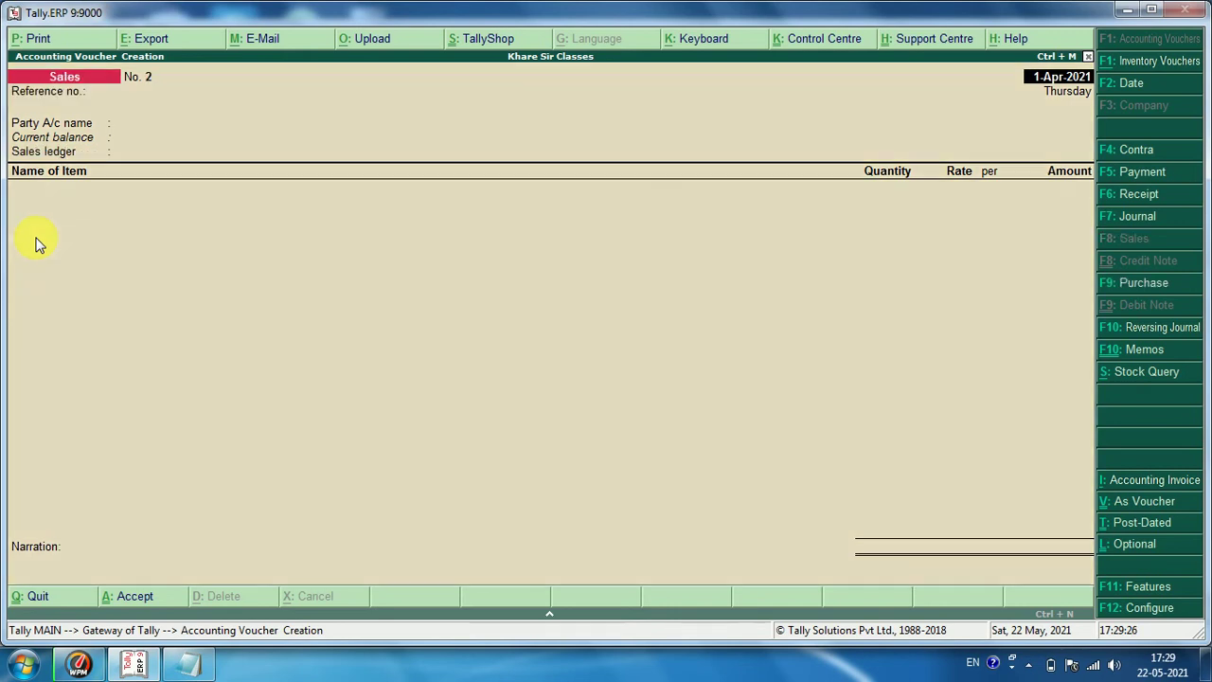
{"action": "key", "text": "Return"}
{"action": "key", "text": "Return"}
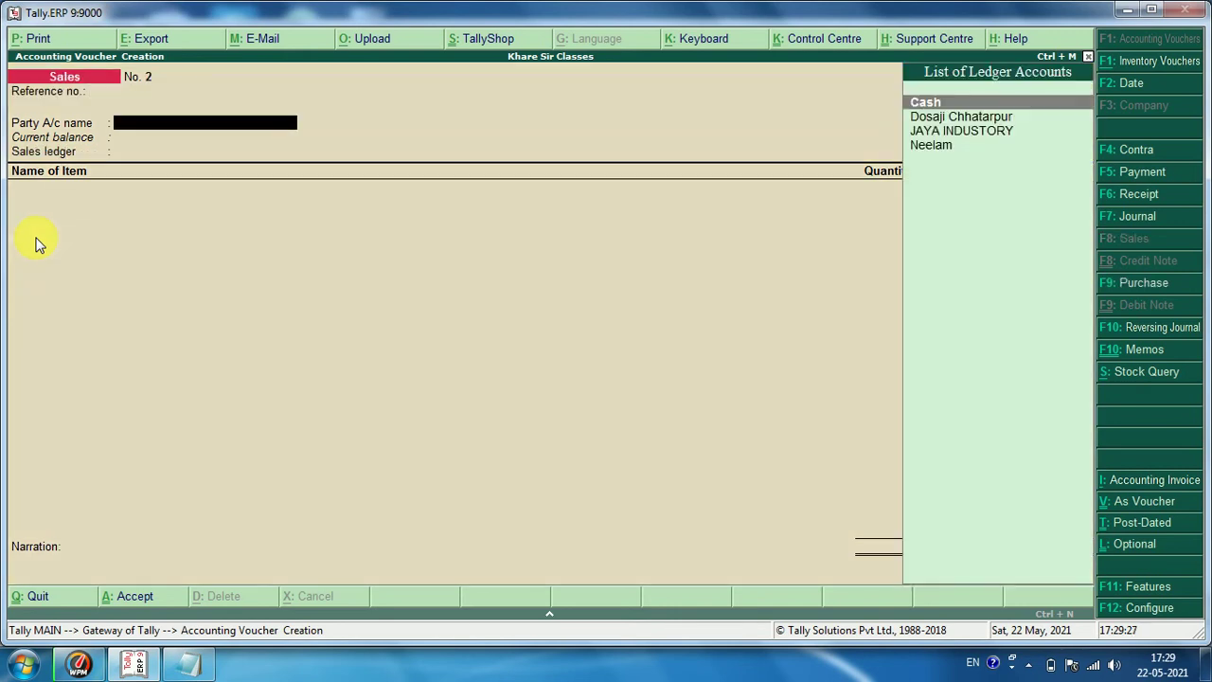
{"action": "key", "text": "Down"}
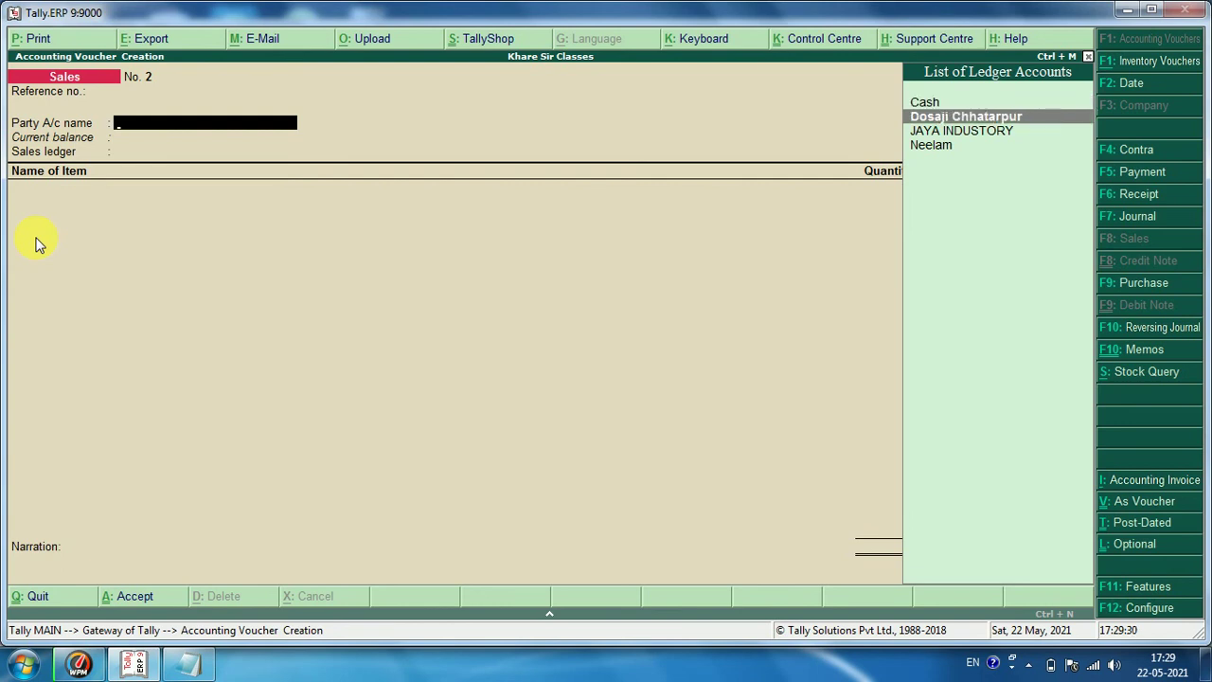
{"action": "key", "text": "Return"}
{"action": "key", "text": "Return"}
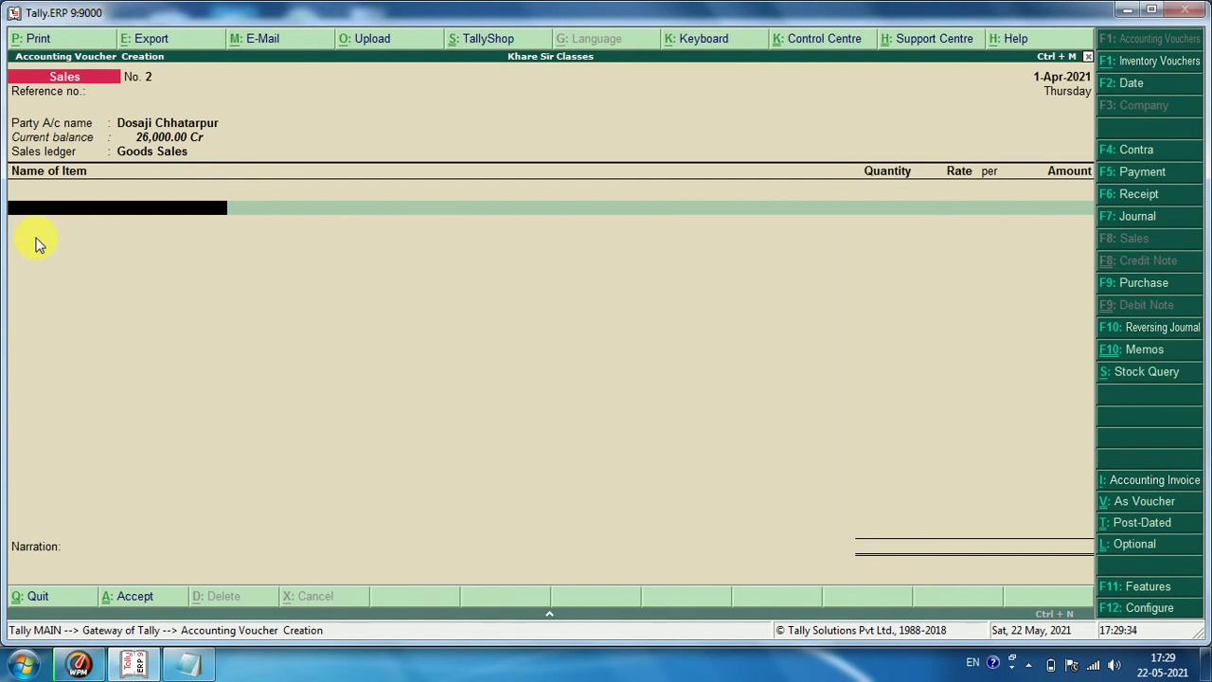
- Add POLYOBIN SYRUP to the sales voucher and allocate it from the existing batch 254643
{"action": "key", "text": "Down"}
{"action": "key", "text": "Down"}
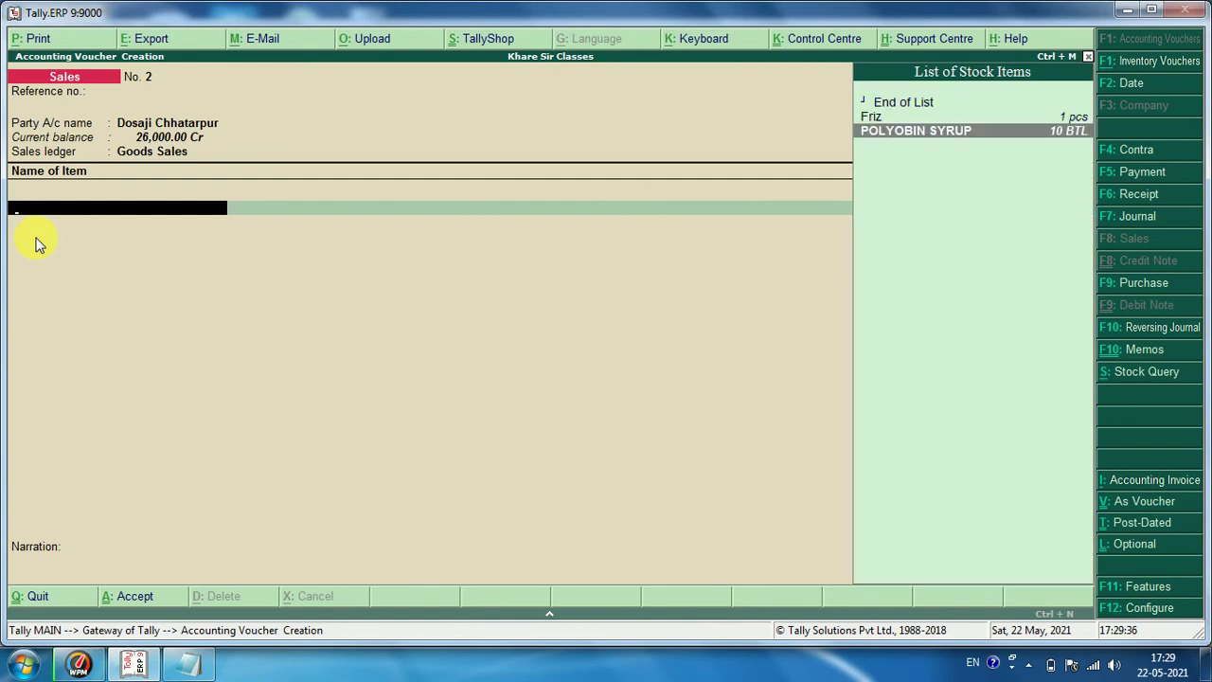
{"action": "key", "text": "Return"}
{"action": "key", "text": "Return"}
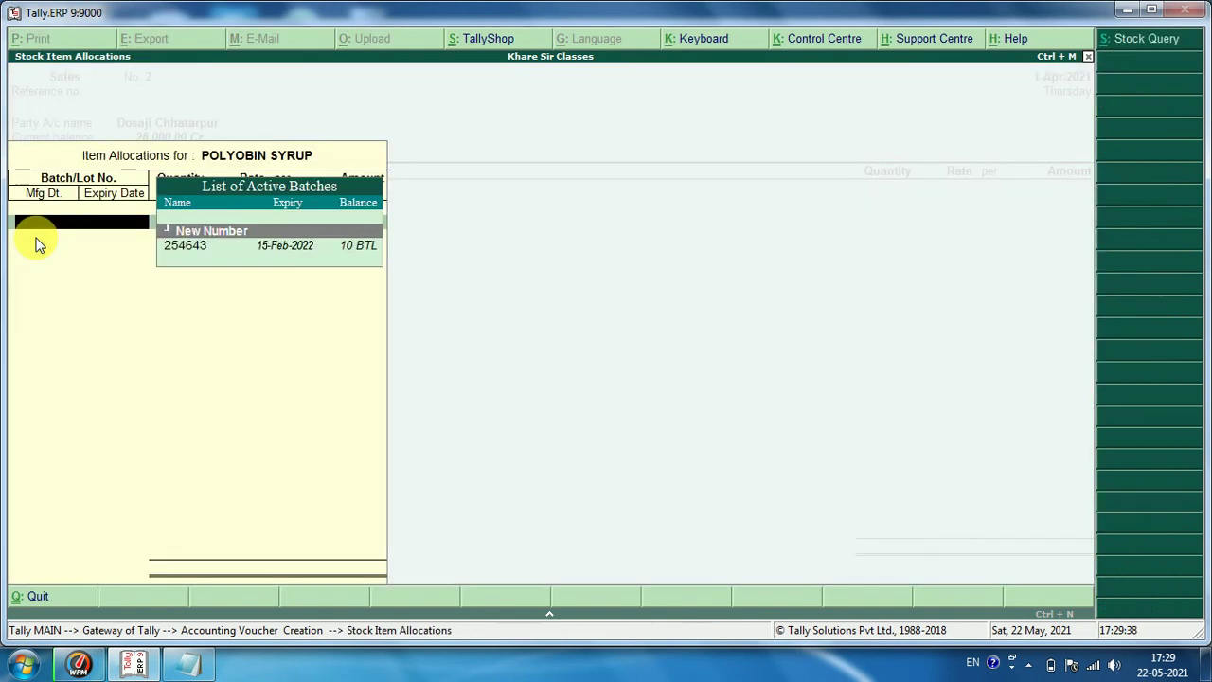
{"action": "key", "text": "Down"}
{"action": "key", "text": "Return"}
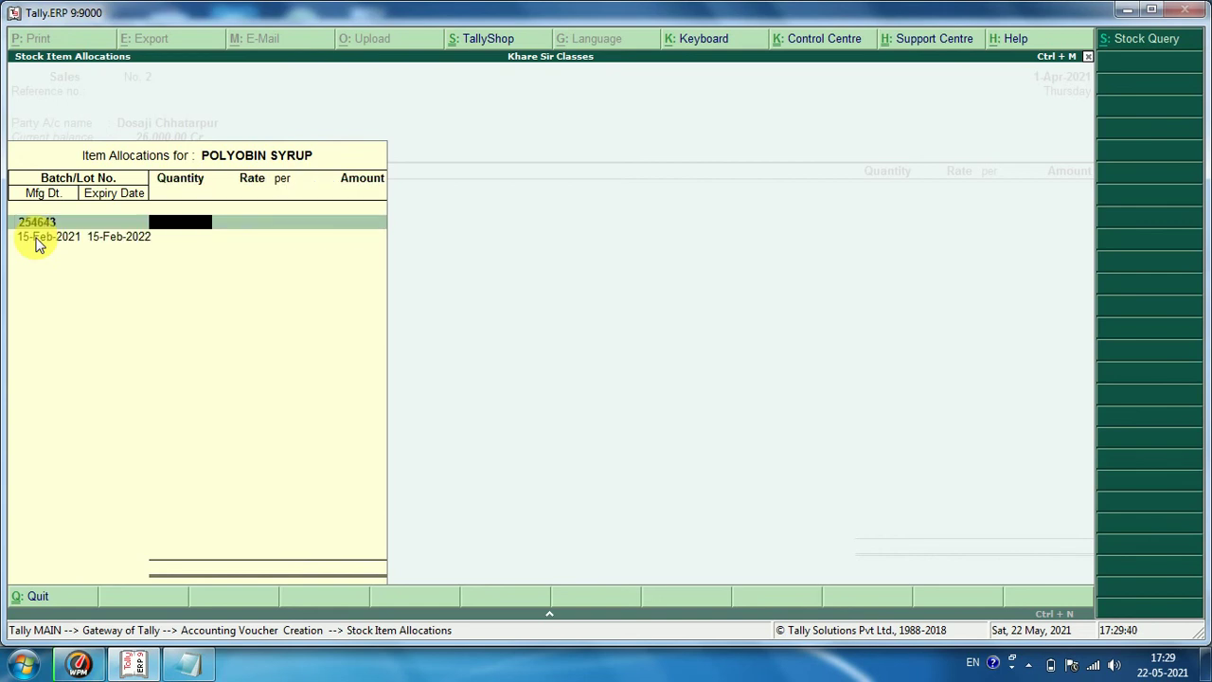
- Set the batch's sold quantity to 2 BTL at a rate of 500 per BTL
{"action": "type", "text": "2"}
{"action": "key", "text": "Return"}
{"action": "type", "text": "5"}
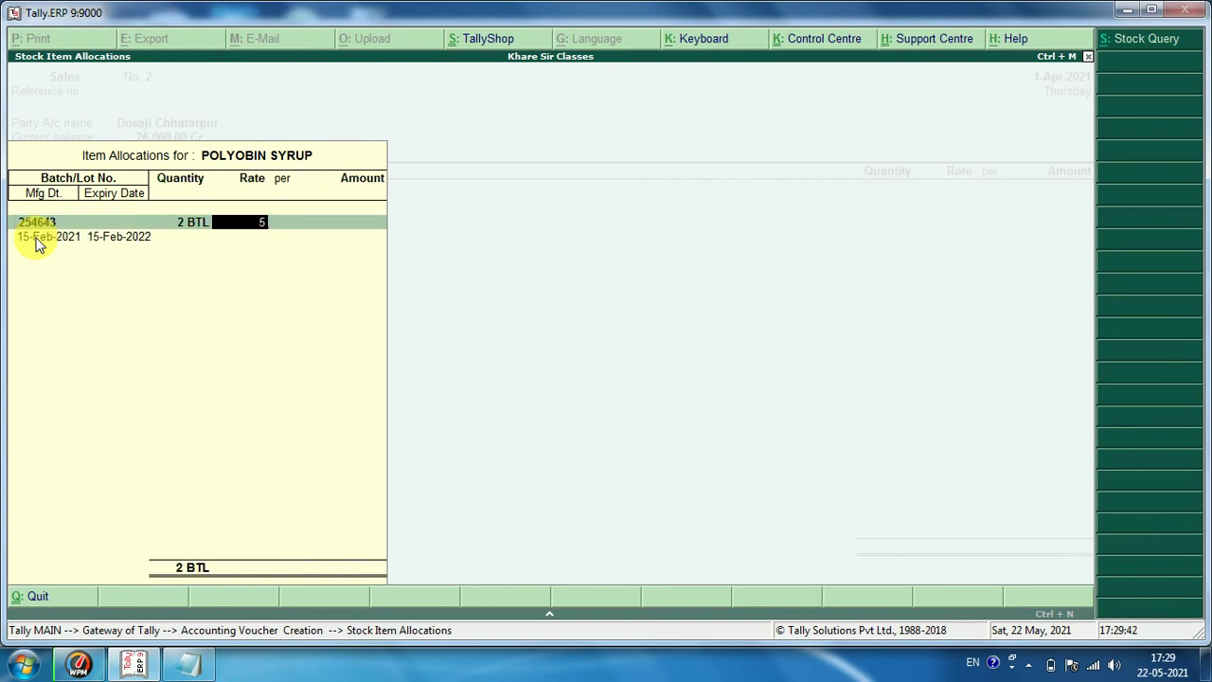
{"action": "type", "text": "00"}
{"action": "key", "text": "Return"}
{"action": "key", "text": "Return"}
{"action": "key", "text": "Return"}
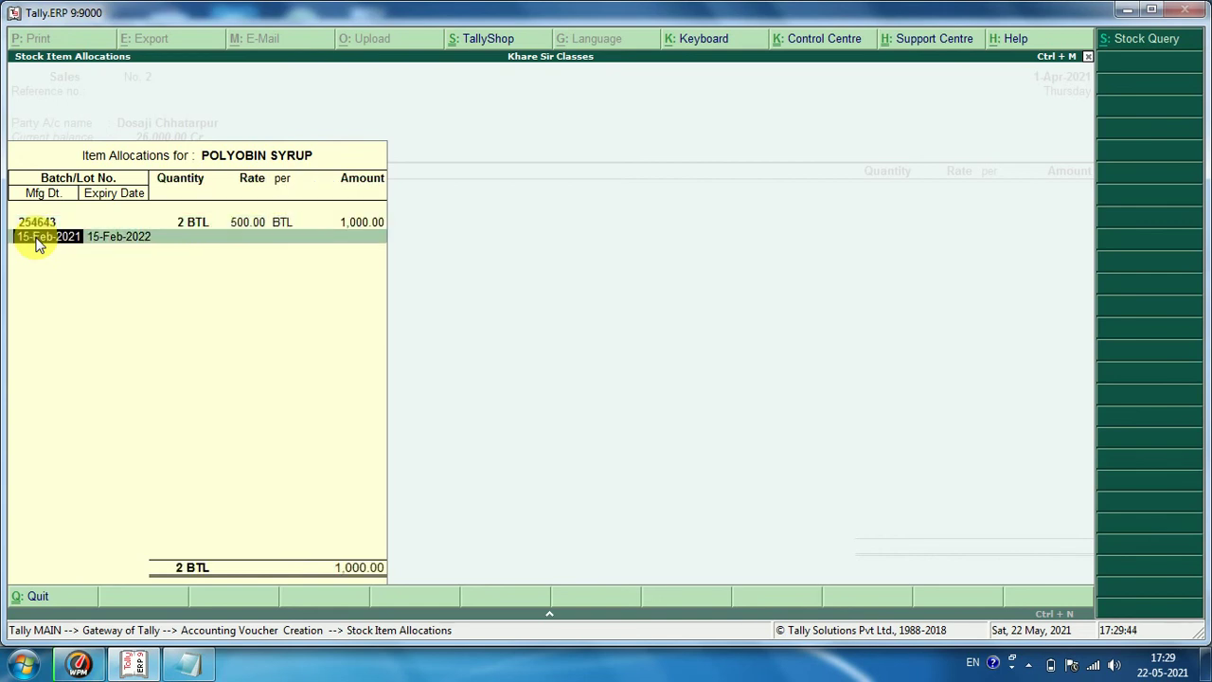
- Keep the batch's manufacturing and expiry dates as they are, and end the item's batch allocation
{"action": "key", "text": "Return"}
{"action": "key", "text": "Return"}
{"action": "key", "text": "Return"}
{"action": "key", "text": "Return"}
{"action": "key", "text": "Return"}
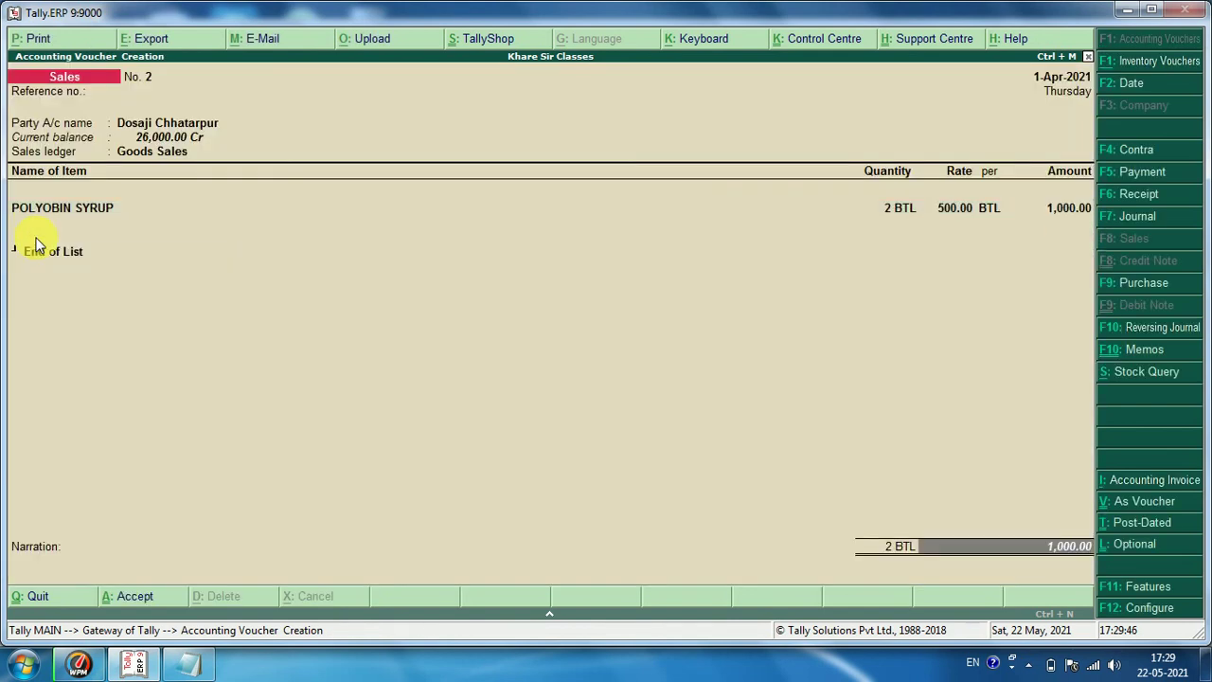
- Save the sales voucher with a blank narration and leave voucher entry for the Gateway of Tally
{"action": "key", "text": "Return"}
{"action": "key", "text": "Return"}
{"action": "key", "text": "Return"}
{"action": "key", "text": "Return"}
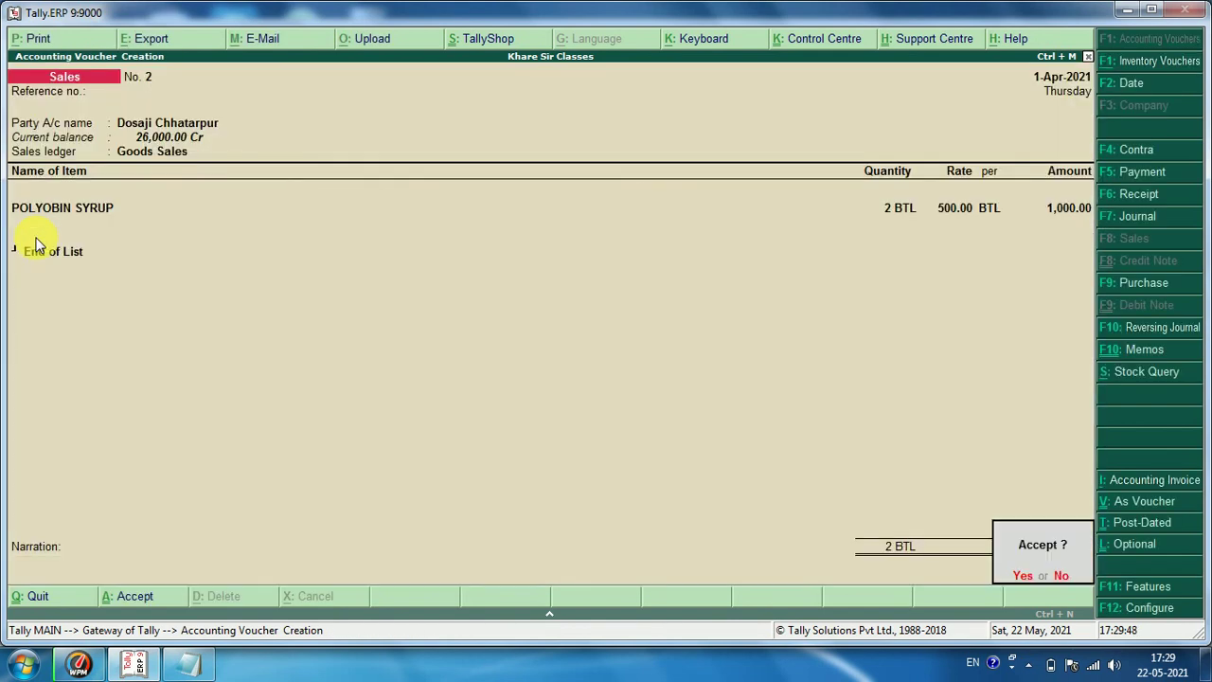
{"action": "key", "text": "Return"}
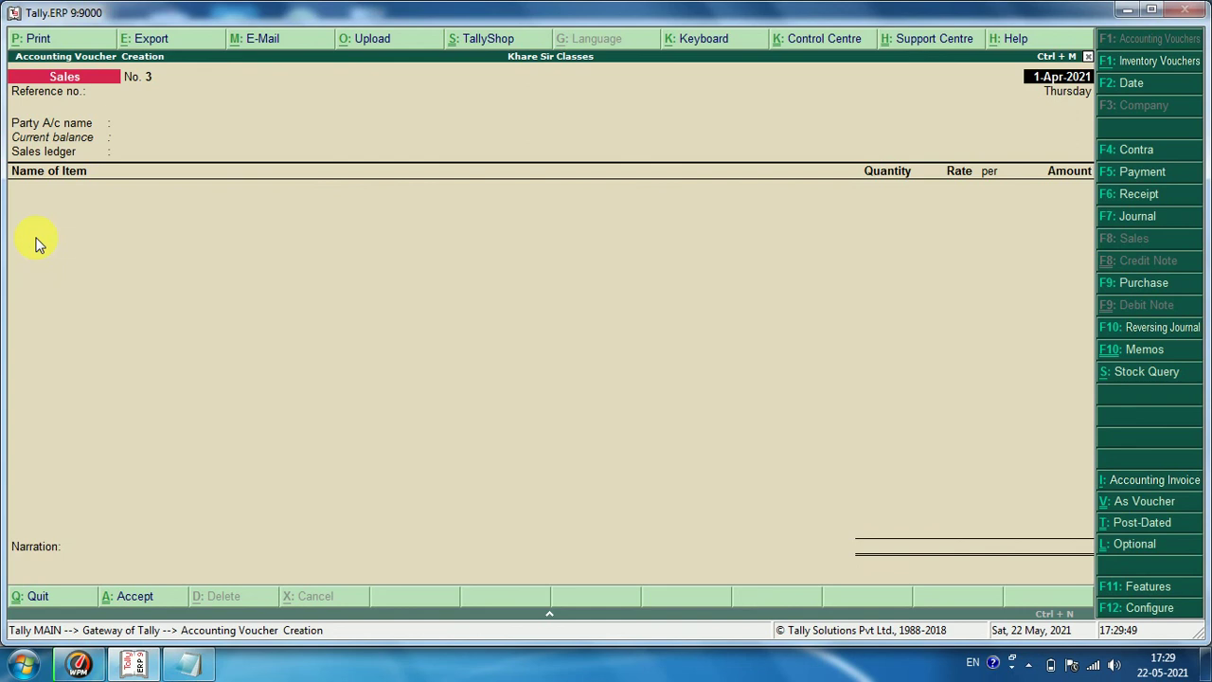
{"action": "key", "text": "Escape"}
{"action": "key", "text": "Return"}
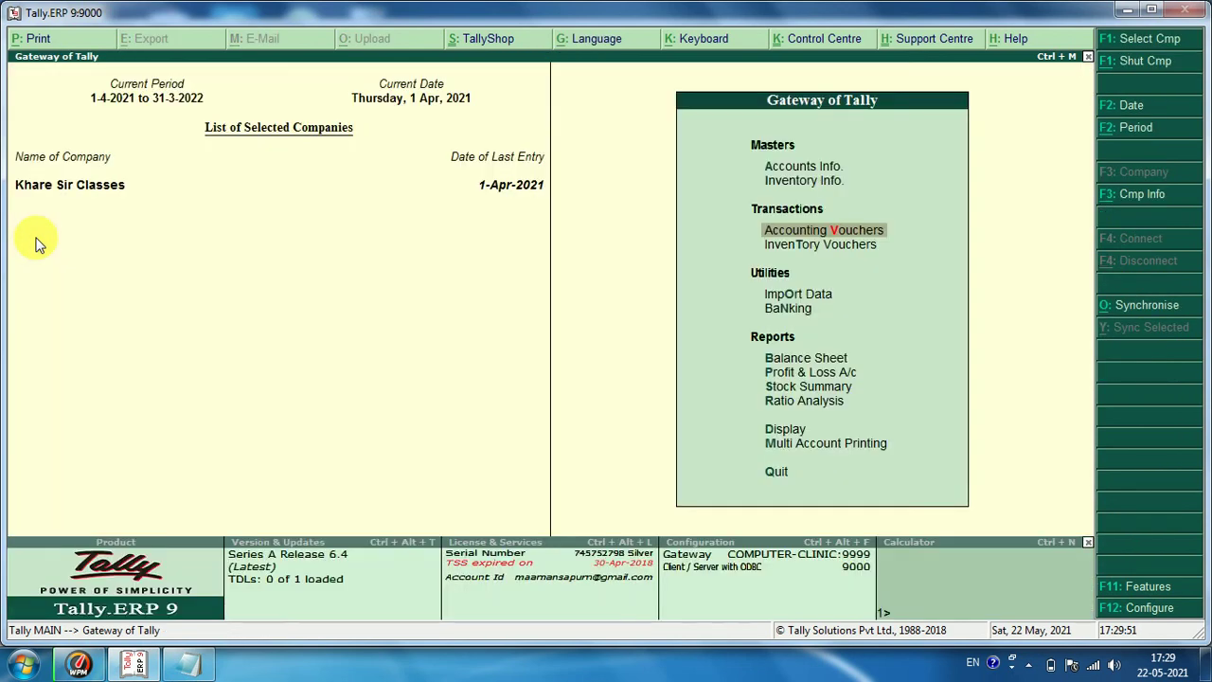
- Check the closing balances of the stock items in the Stock Summary report, and close the report
{"action": "key", "text": "Down"}
{"action": "key", "text": "Down"}
{"action": "key", "text": "Down"}
{"action": "key", "text": "Down"}
{"action": "key", "text": "Down"}
{"action": "key", "text": "Down"}
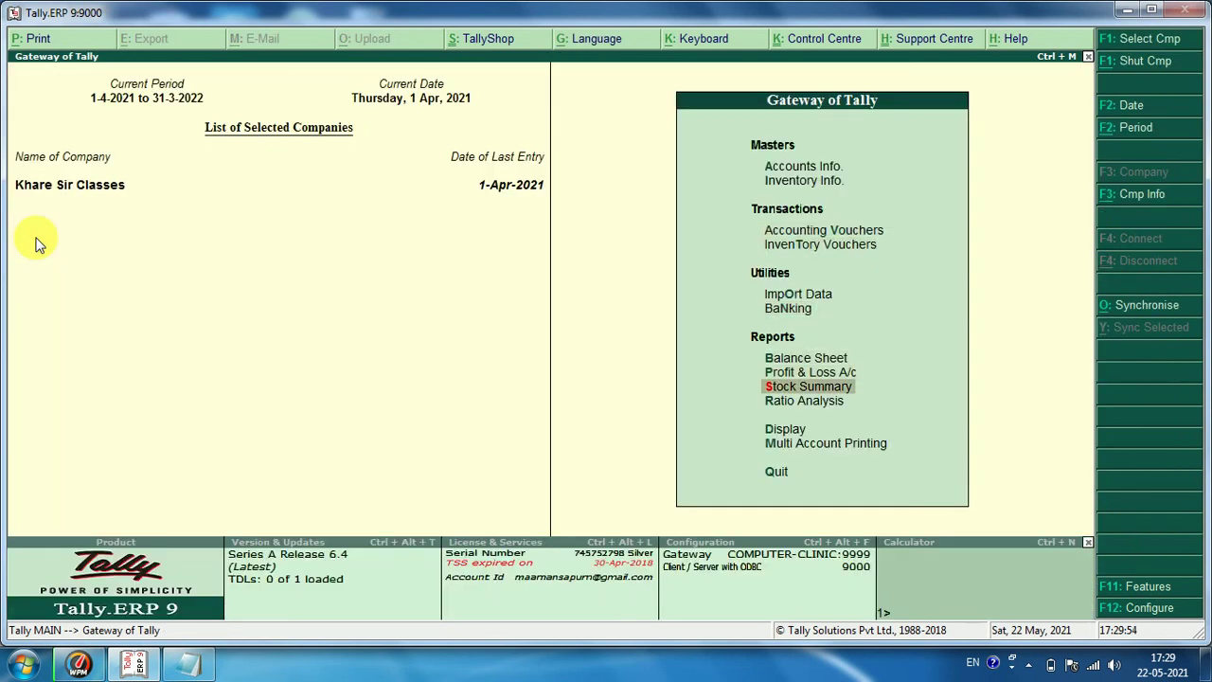
{"action": "key", "text": "Return"}
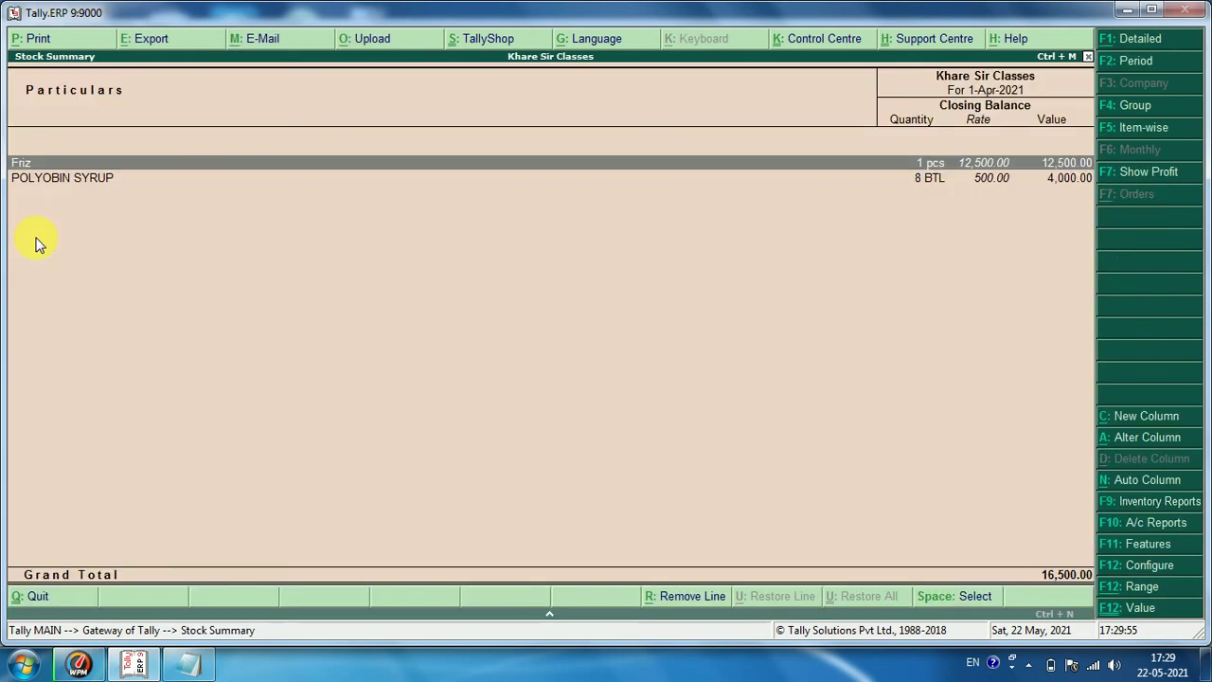
{"action": "key", "text": "Escape"}
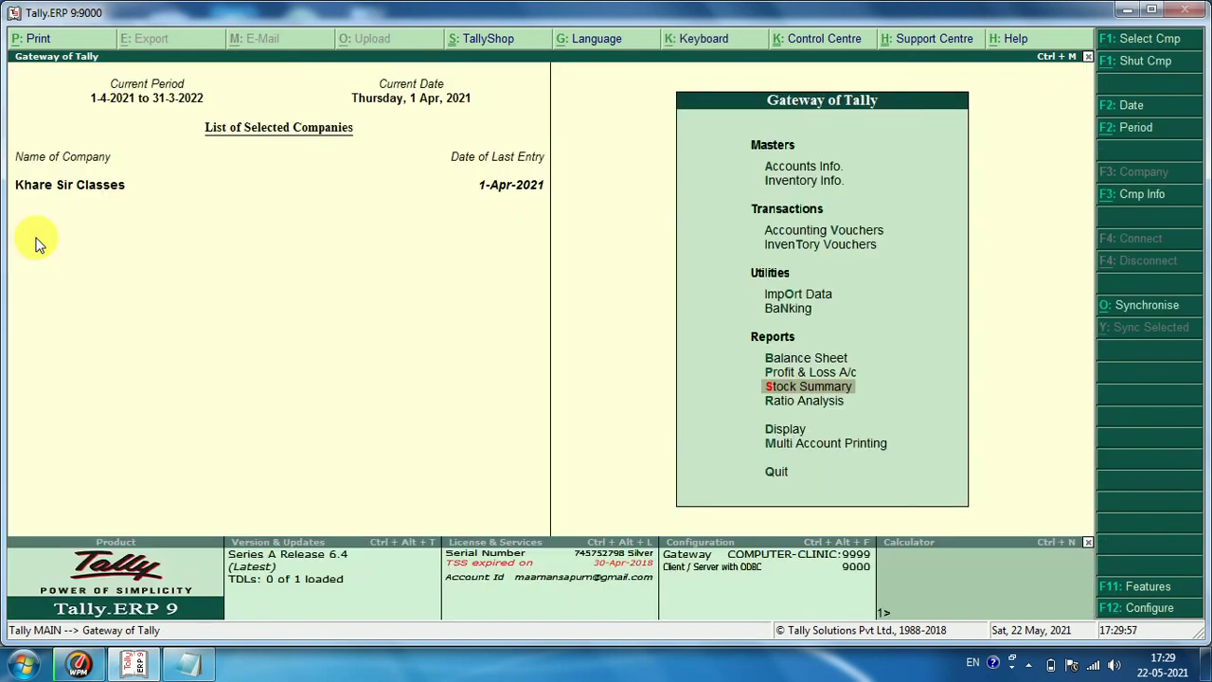
- View the Batch report from the Inventory Books for POLYOBIN SYRUP, batch 254643
{"action": "key", "text": "Down"}
{"action": "key", "text": "Down"}
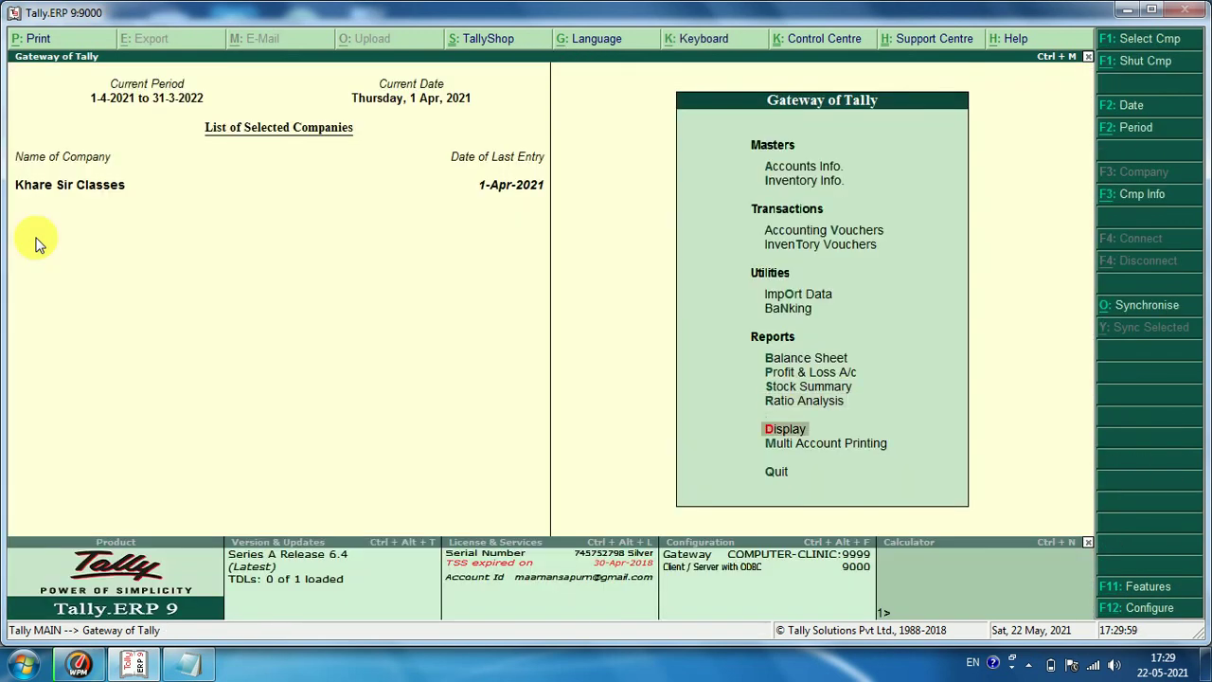
{"action": "key", "text": "Return"}
{"action": "key", "text": "Down"}
{"action": "key", "text": "Down"}
{"action": "key", "text": "Down"}
{"action": "key", "text": "Down"}
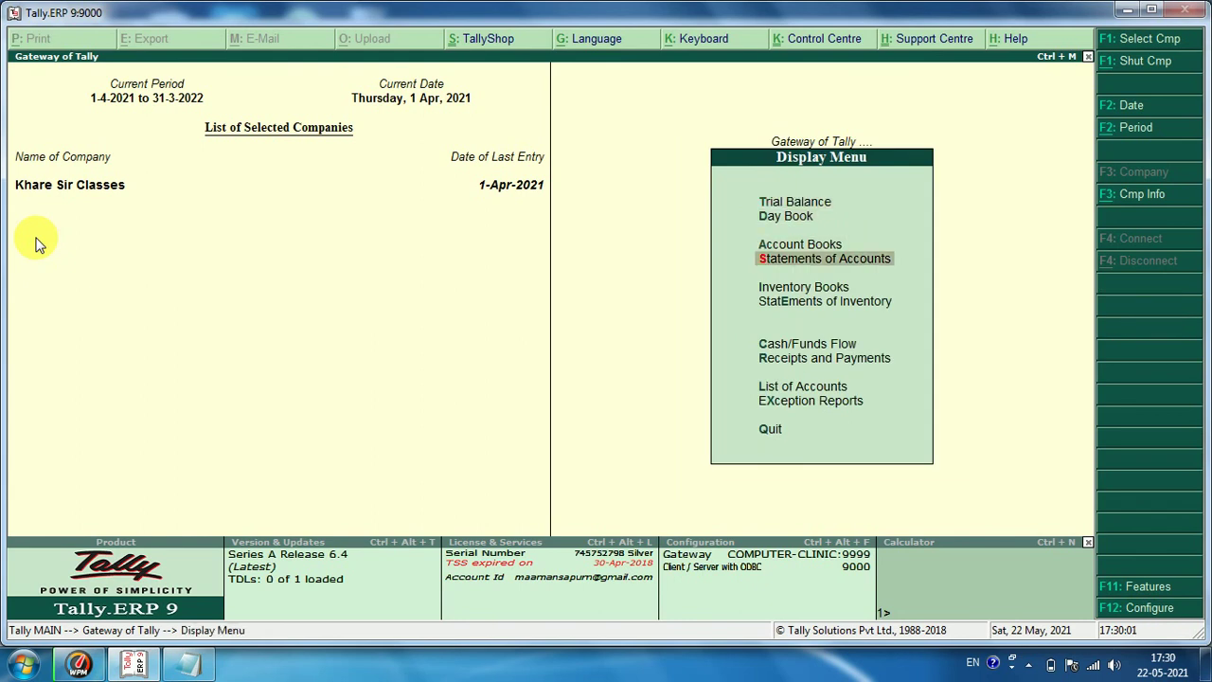
{"action": "key", "text": "Return"}
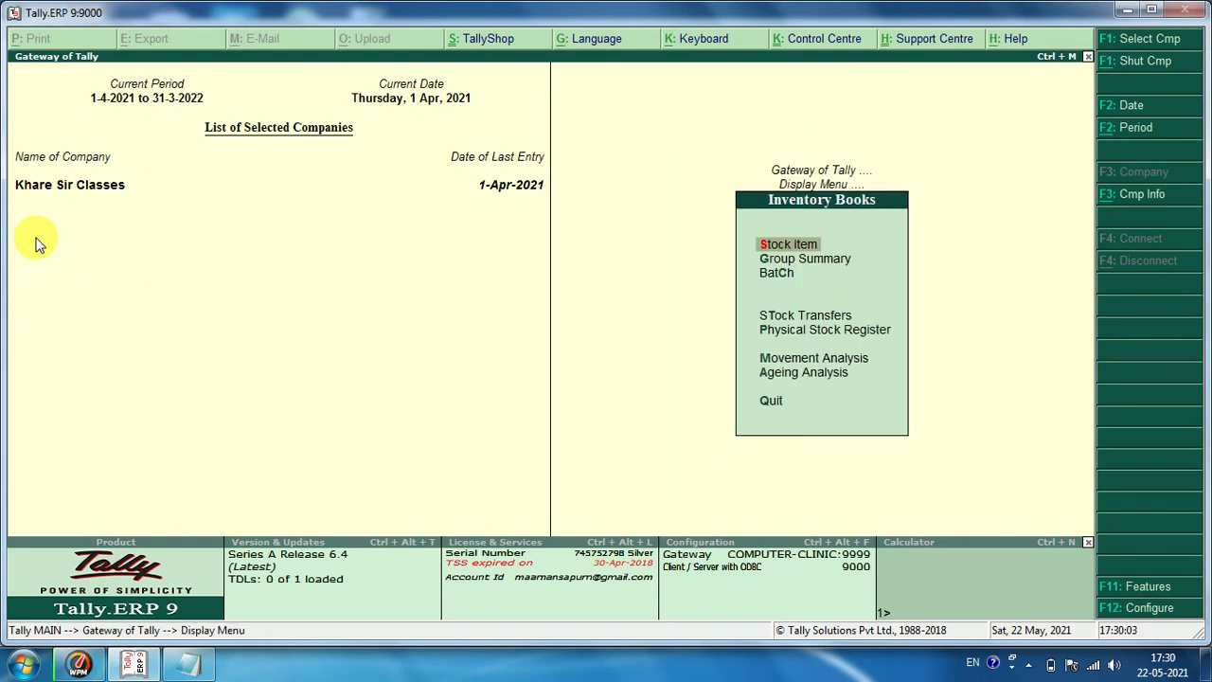
{"action": "key", "text": "Down"}
{"action": "key", "text": "Down"}
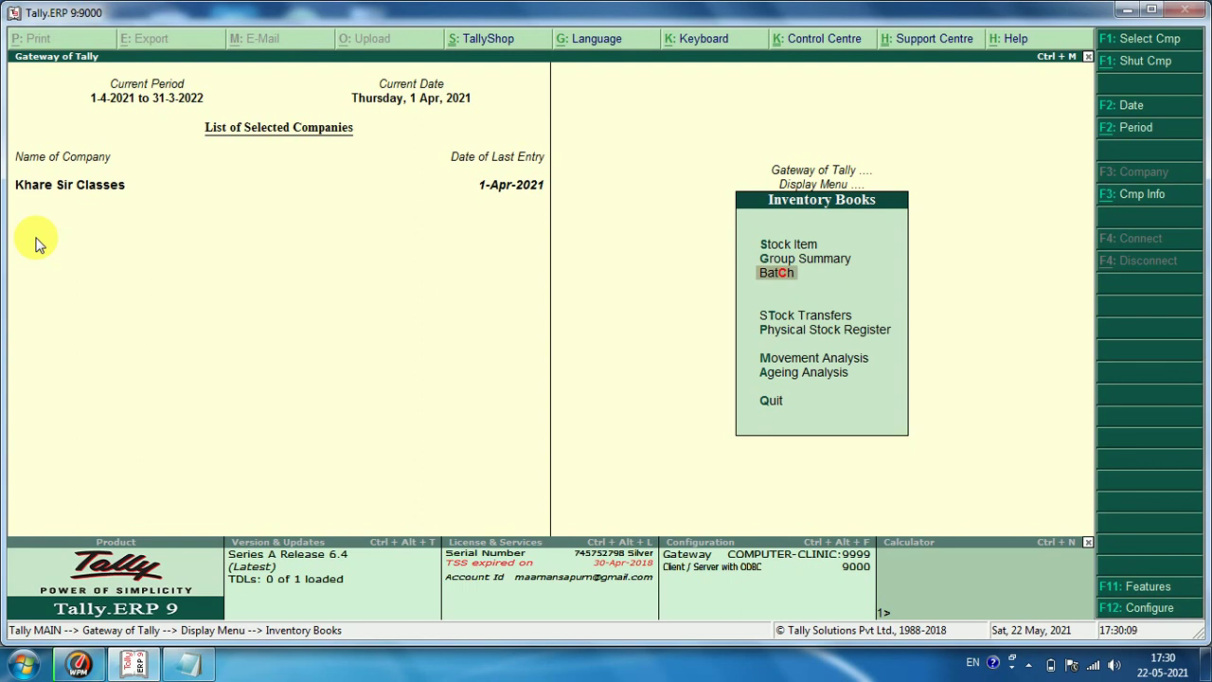
{"action": "key", "text": "Return"}
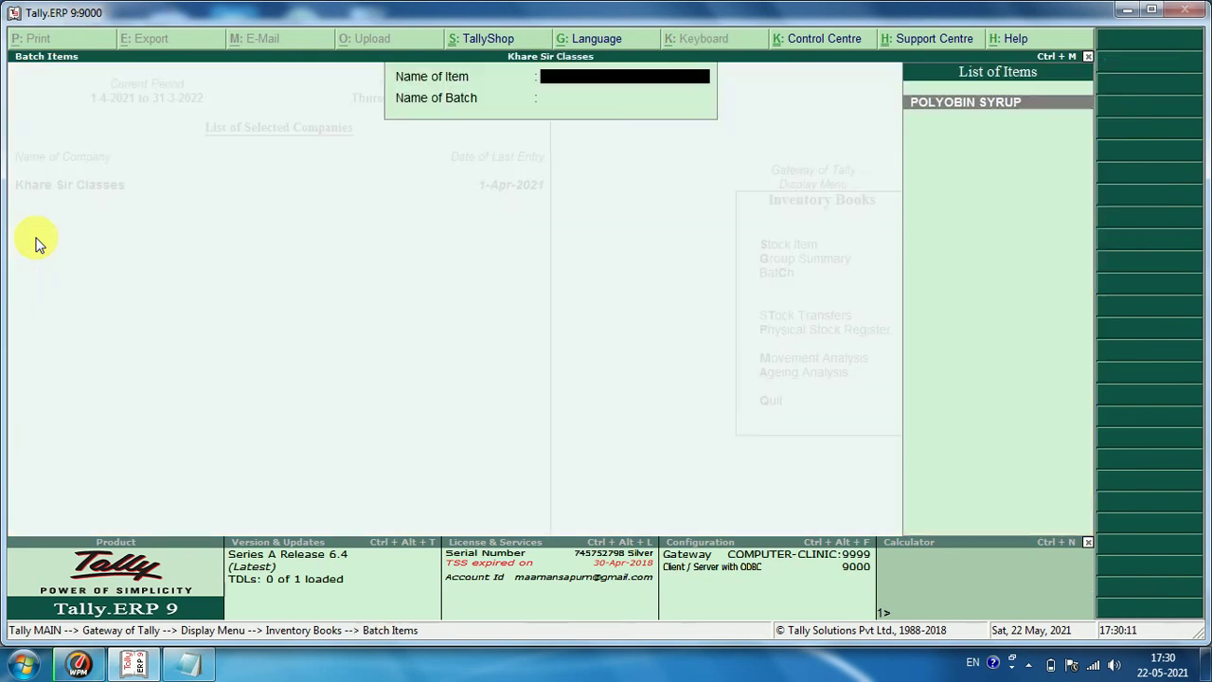
{"action": "key", "text": "Return"}
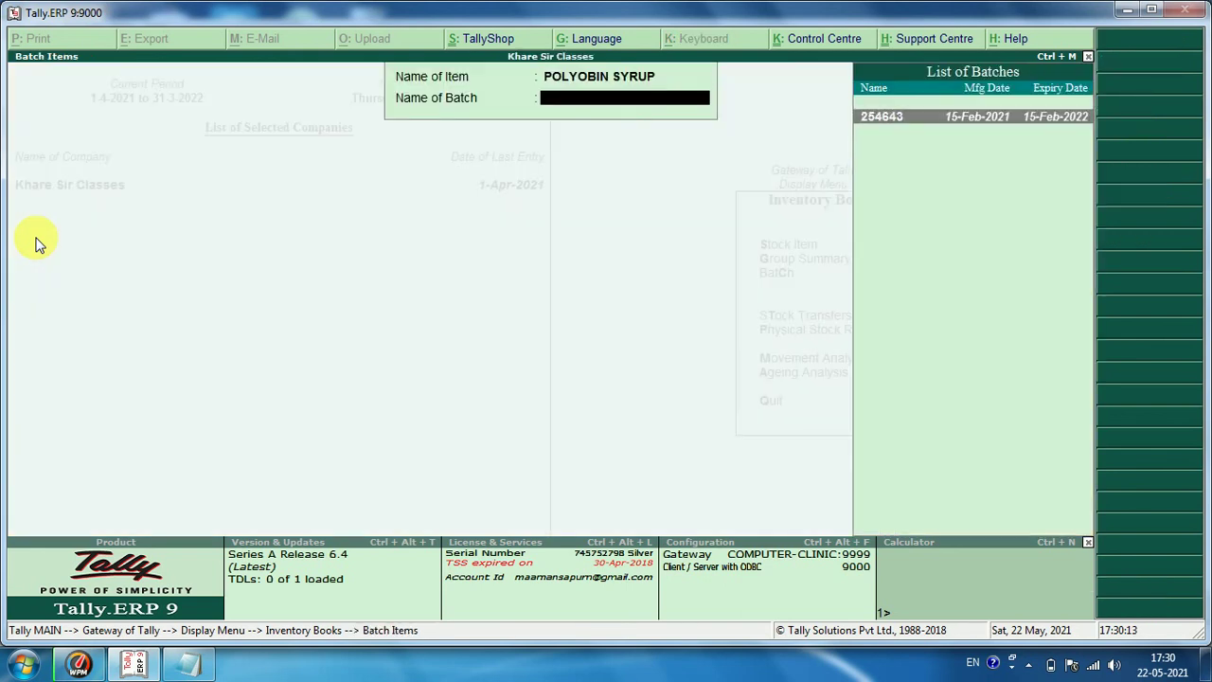
{"action": "key", "text": "Return"}
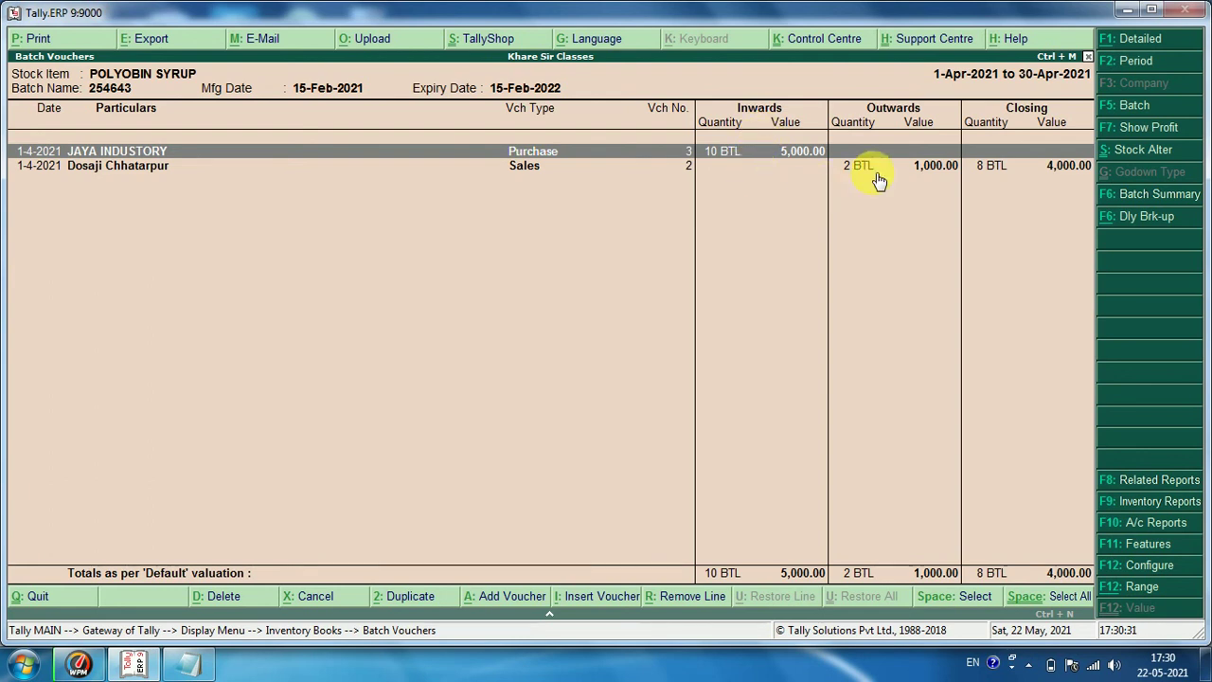
- Close the batch voucher report and return to the Gateway of Tally main menu
{"action": "key", "text": "Escape"}
{"action": "key", "text": "Escape"}
{"action": "key", "text": "Escape"}
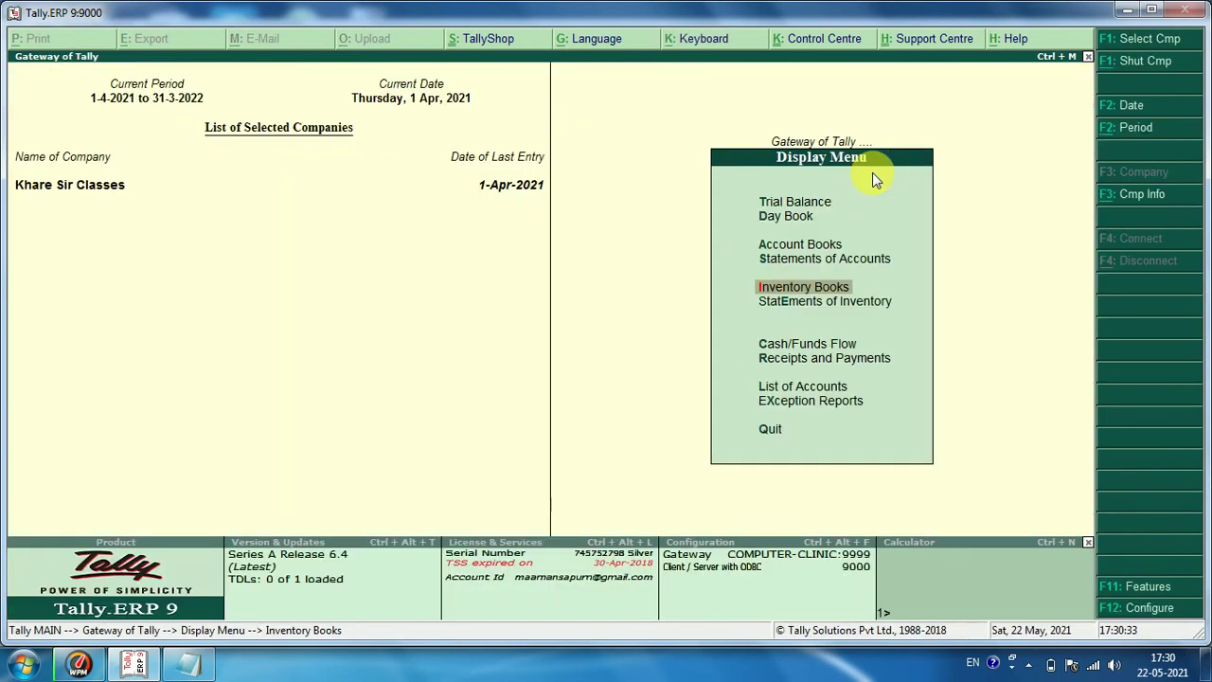
{"action": "key", "text": "Escape"}
{"action": "key", "text": "Escape"}
{"action": "key", "text": "Escape"}
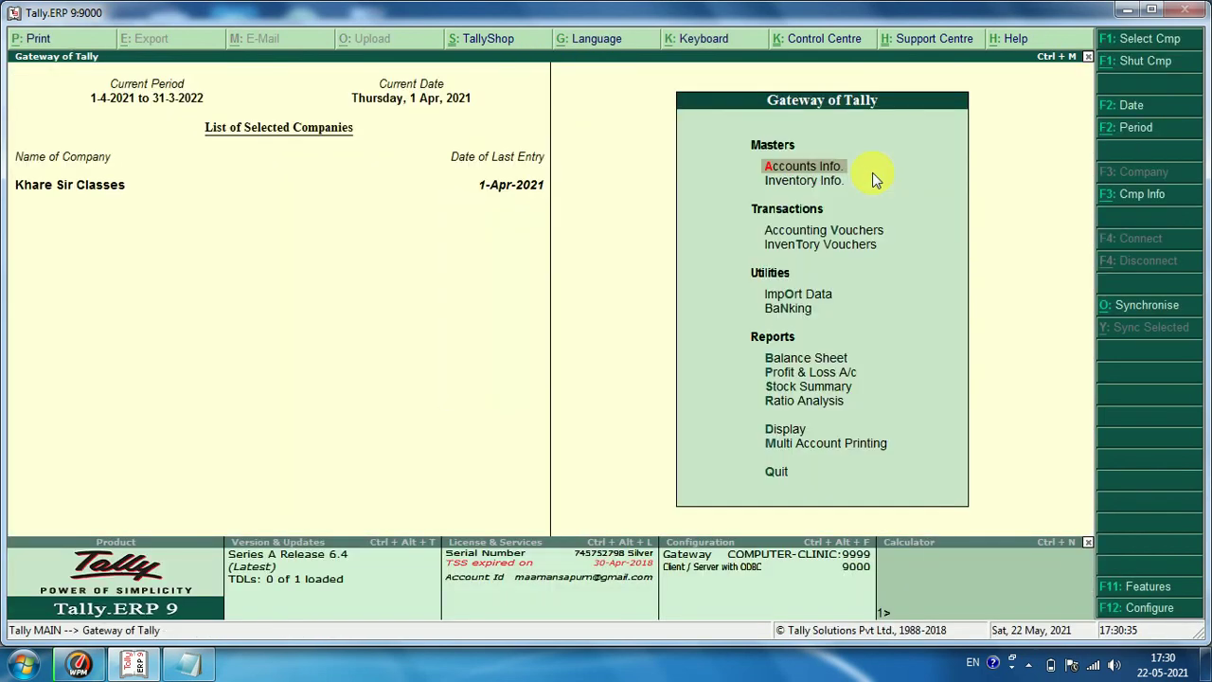